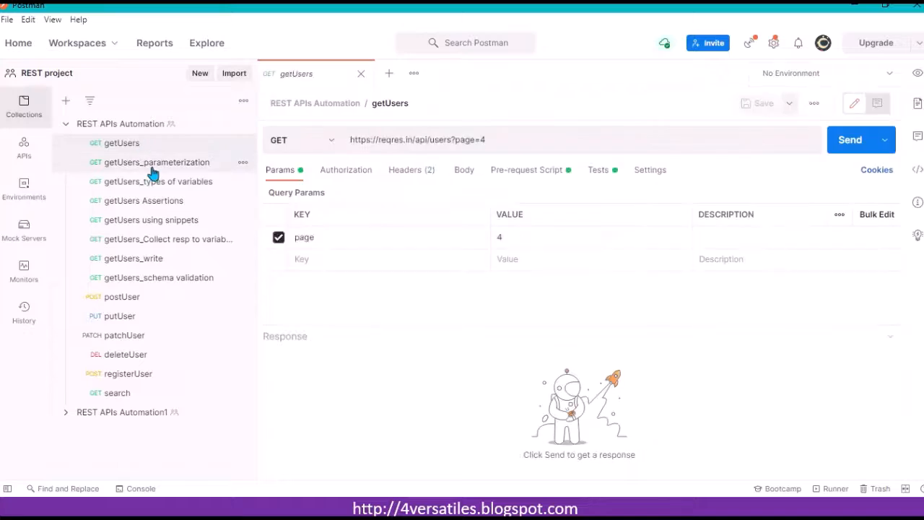
Step: Open the getUsers_types of variables request and examine the variables used in its URL
{"action": "left_click", "coordinate": [152, 164]}
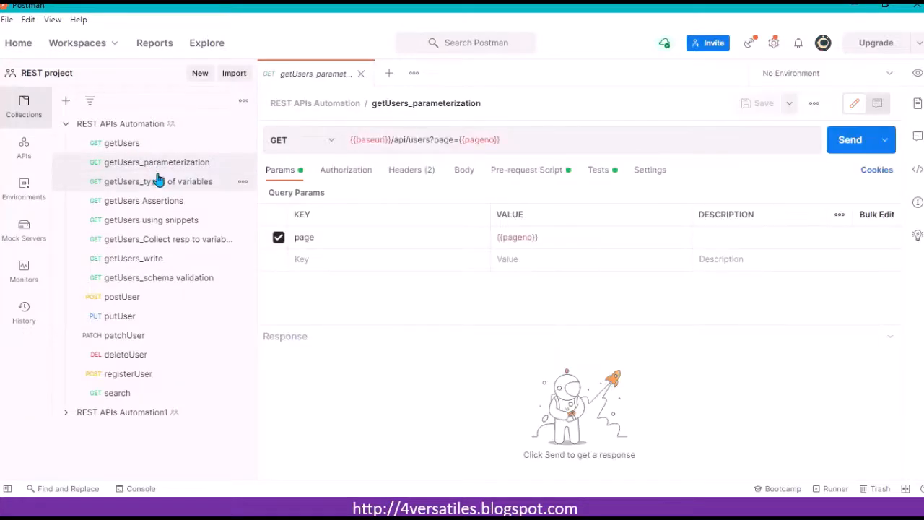
{"action": "left_click", "coordinate": [160, 186]}
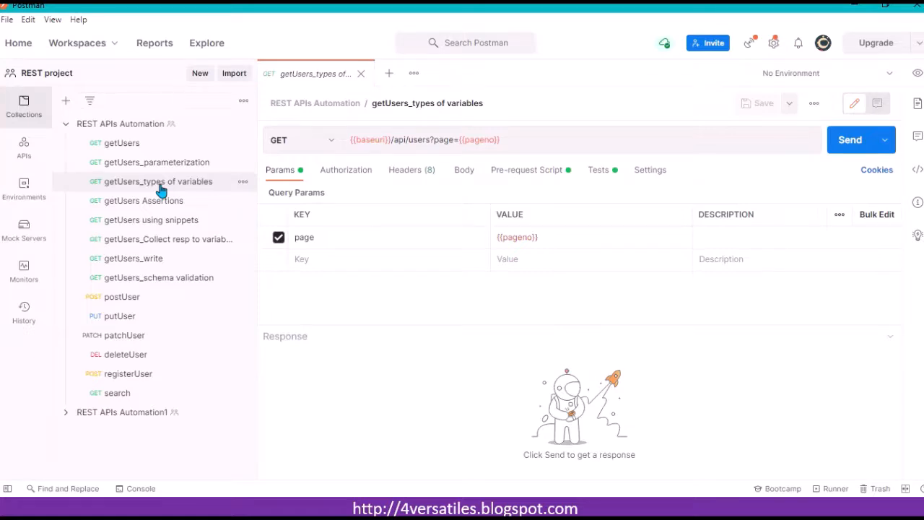
{"action": "left_click", "coordinate": [548, 137]}
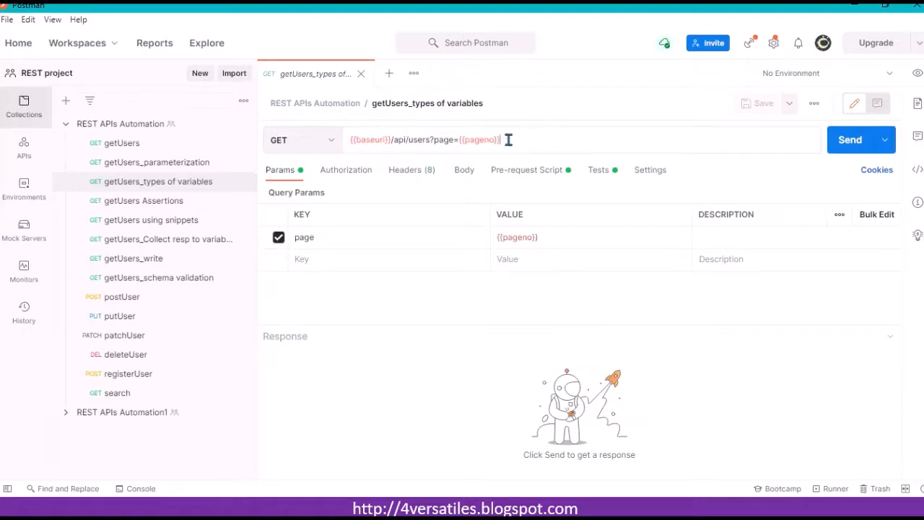
{"action": "mouse_move", "coordinate": [491, 140]}
Step: Review the global variables pageno and baseuri in the environment quick look and the Globals editor
{"action": "left_click", "coordinate": [918, 78]}
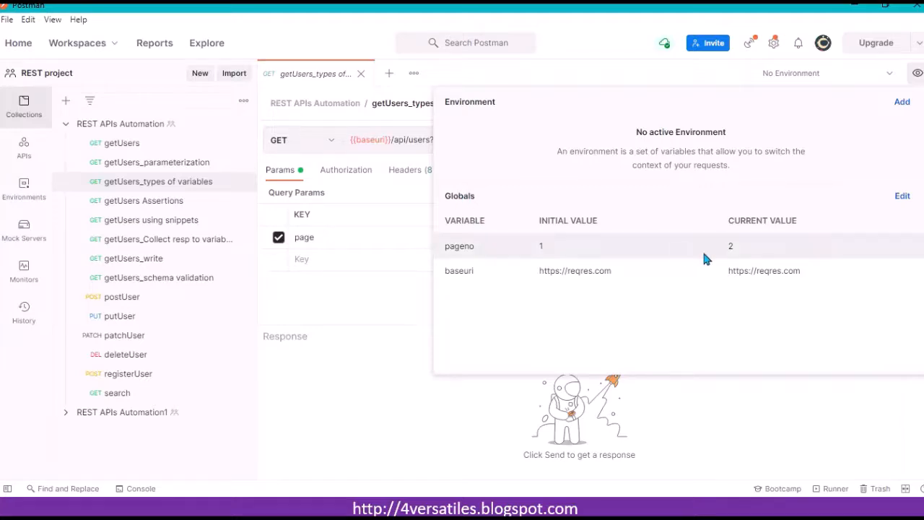
{"action": "left_click", "coordinate": [901, 198]}
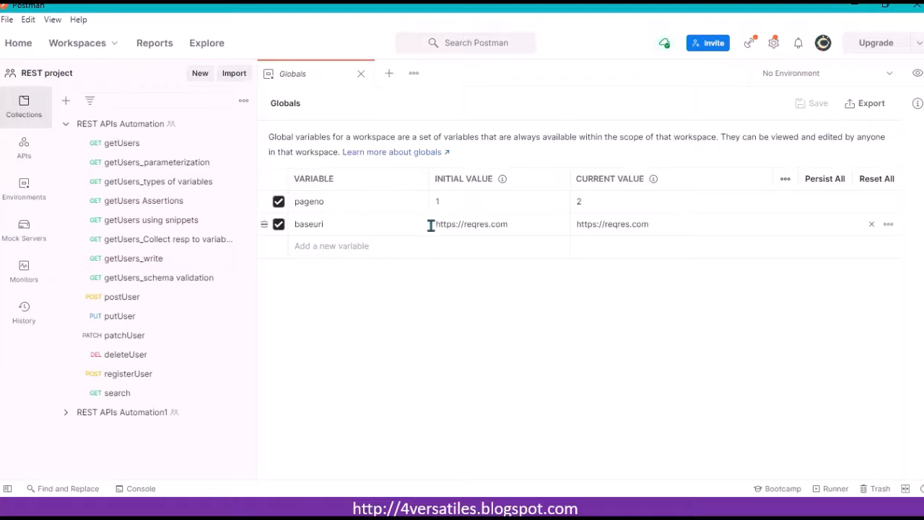
{"action": "left_click", "coordinate": [319, 249]}
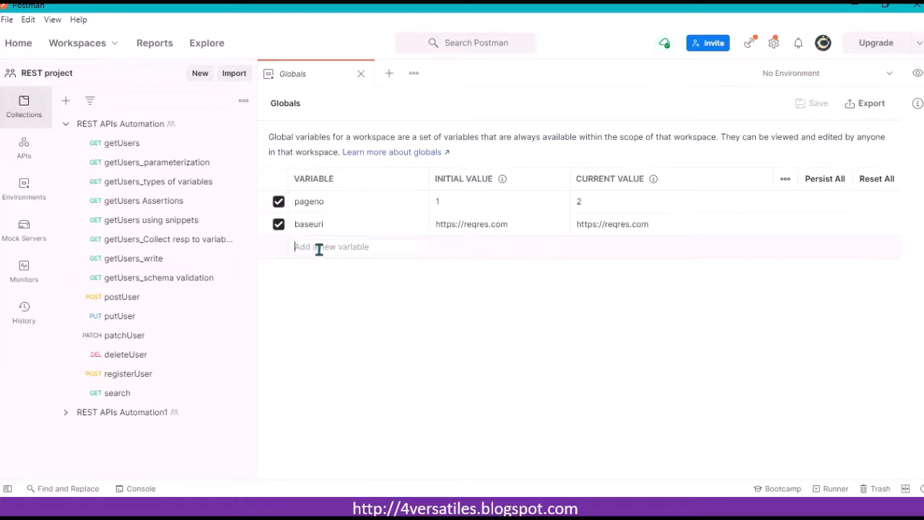
{"action": "left_click", "coordinate": [917, 76]}
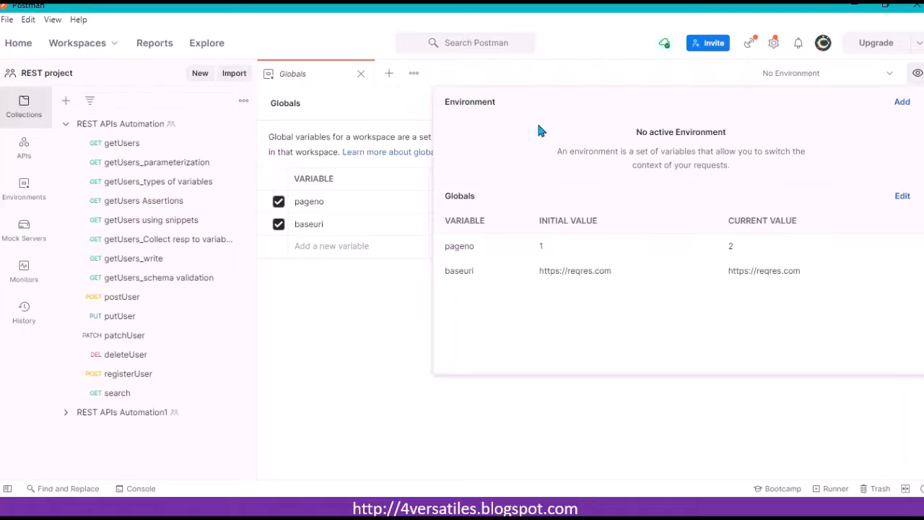
{"action": "left_click", "coordinate": [596, 36]}
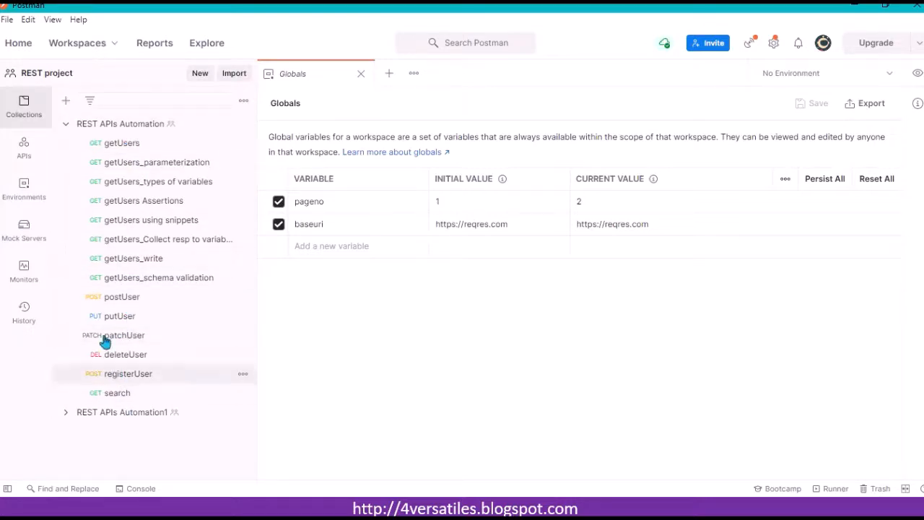
Step: Open the REST APIs Automation collection's settings and view its Variables
{"action": "left_click", "coordinate": [145, 130]}
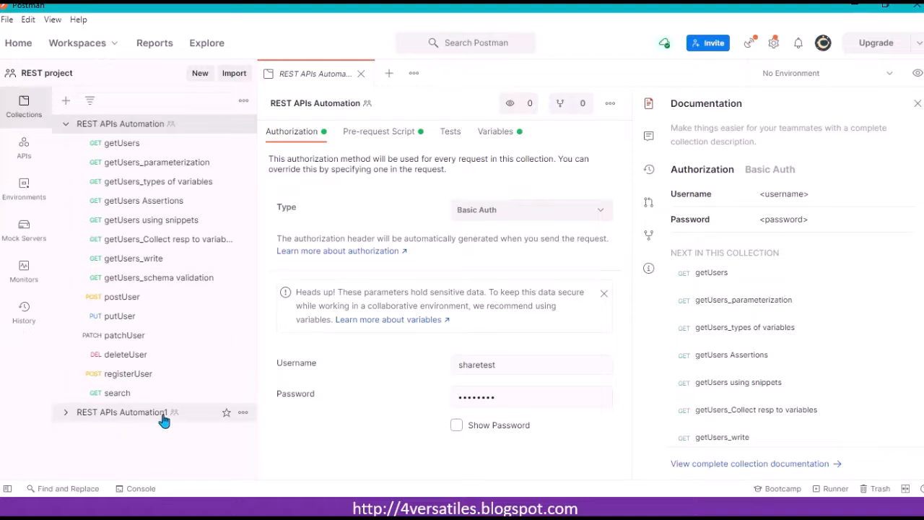
{"action": "left_click", "coordinate": [146, 129]}
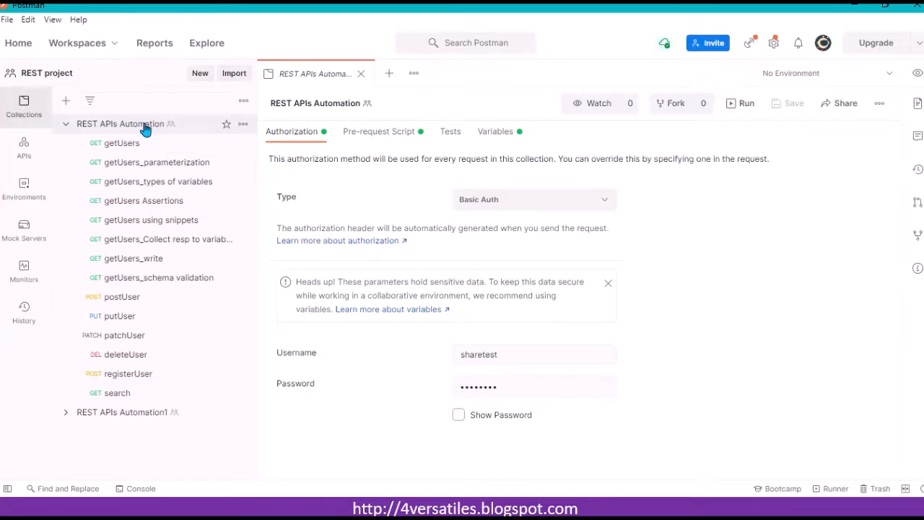
{"action": "left_click", "coordinate": [244, 127]}
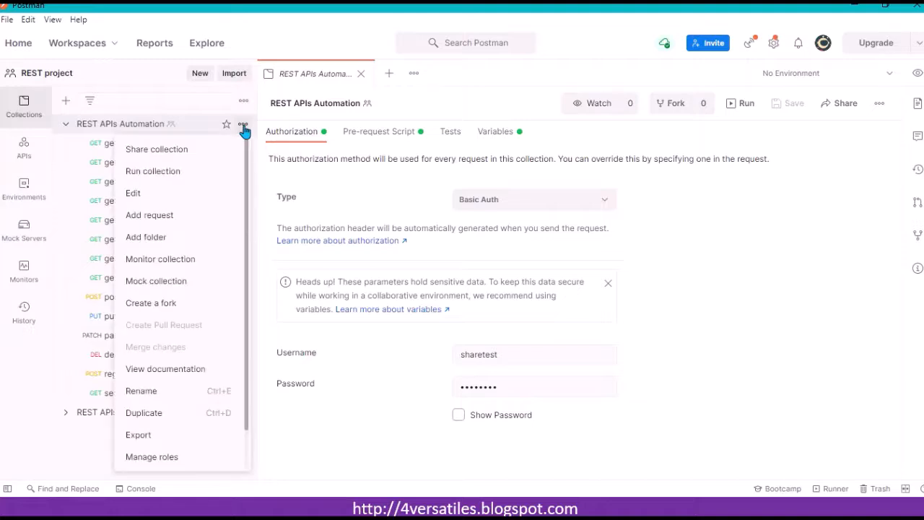
{"action": "left_click", "coordinate": [147, 194]}
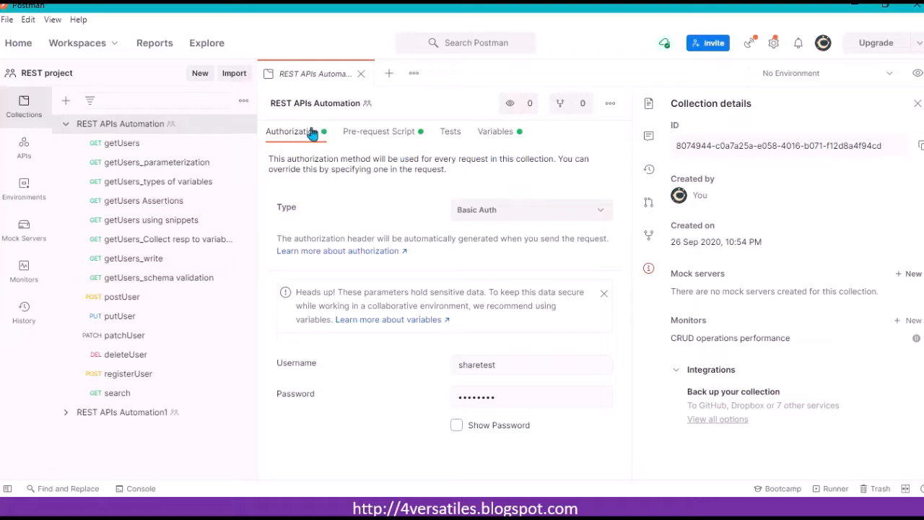
{"action": "left_click", "coordinate": [498, 138]}
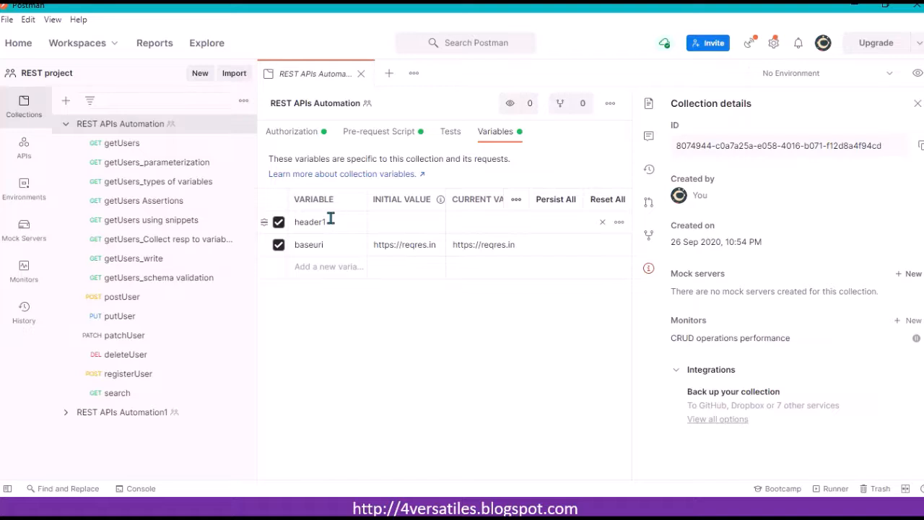
Step: Compare the collection's baseuri variable with the global variables in the environment quick look
{"action": "left_click", "coordinate": [311, 265]}
{"action": "left_click", "coordinate": [329, 246]}
{"action": "left_click", "coordinate": [916, 75]}
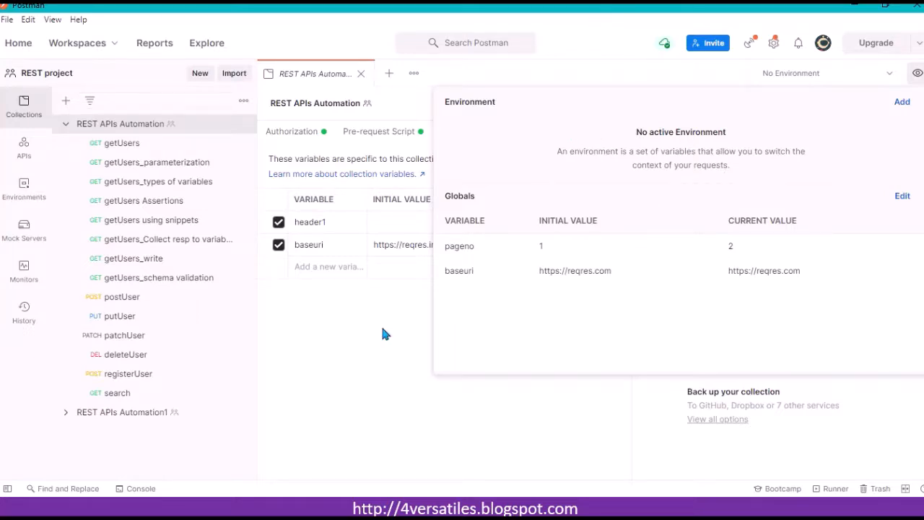
{"action": "left_click", "coordinate": [369, 344]}
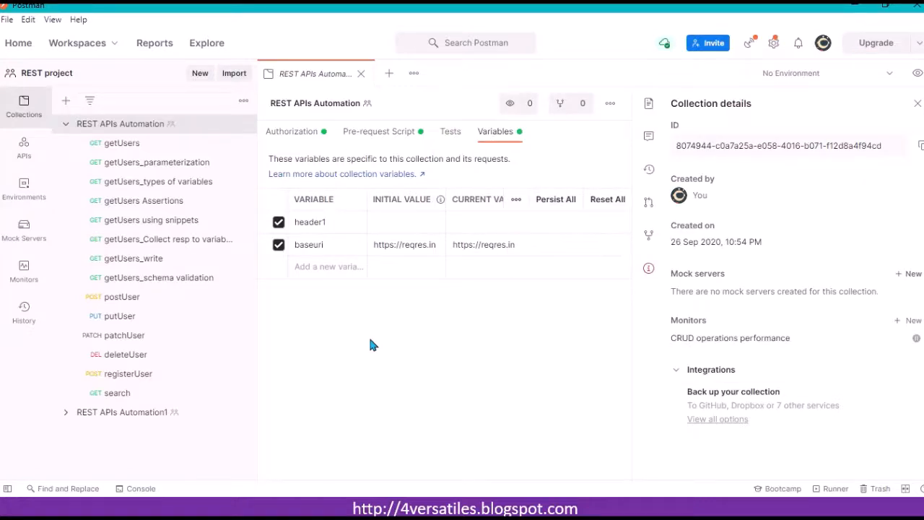
{"action": "left_click", "coordinate": [327, 245]}
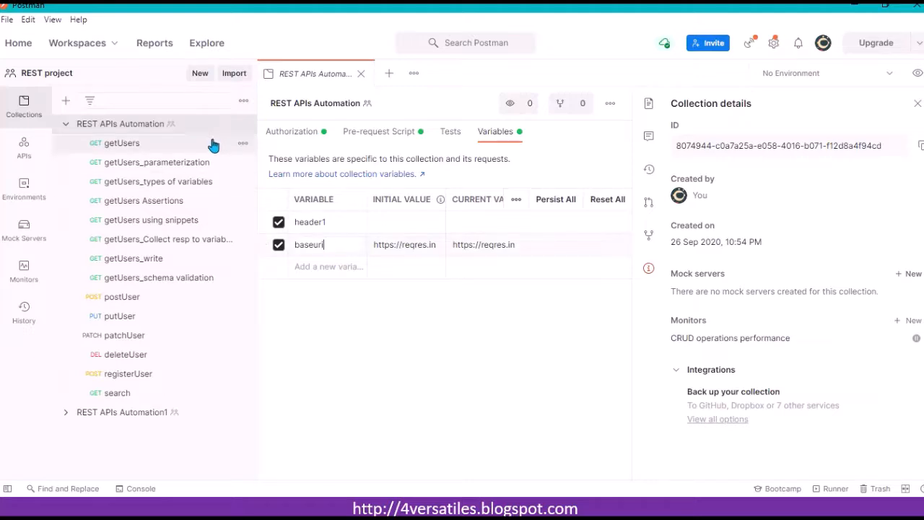
{"action": "left_click", "coordinate": [917, 81]}
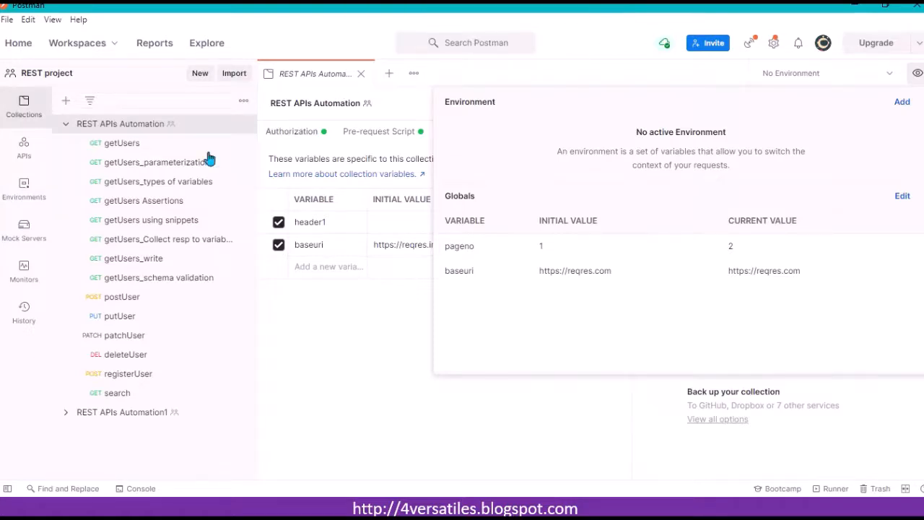
Step: Open the getUsers_types of variables request and inspect the pageno variable's scope in the URL
{"action": "left_click", "coordinate": [171, 182]}
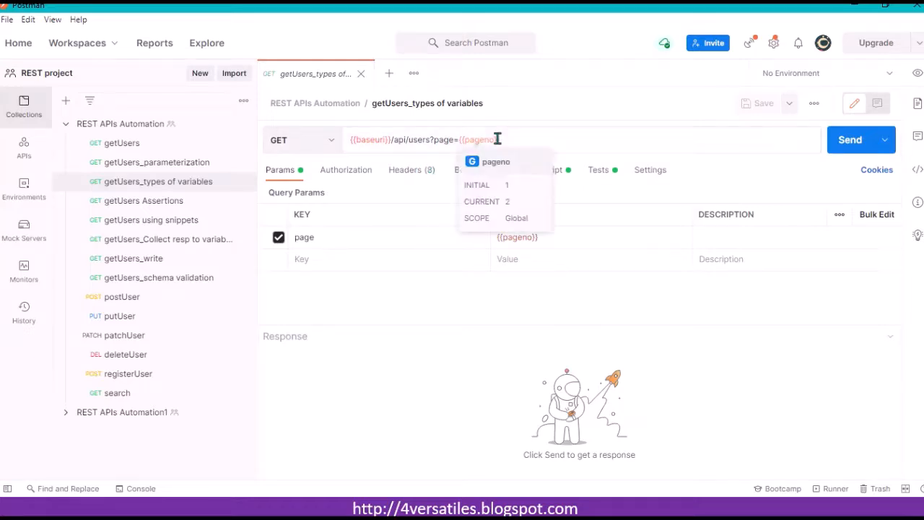
{"action": "mouse_move", "coordinate": [484, 139]}
{"action": "mouse_move", "coordinate": [380, 140]}
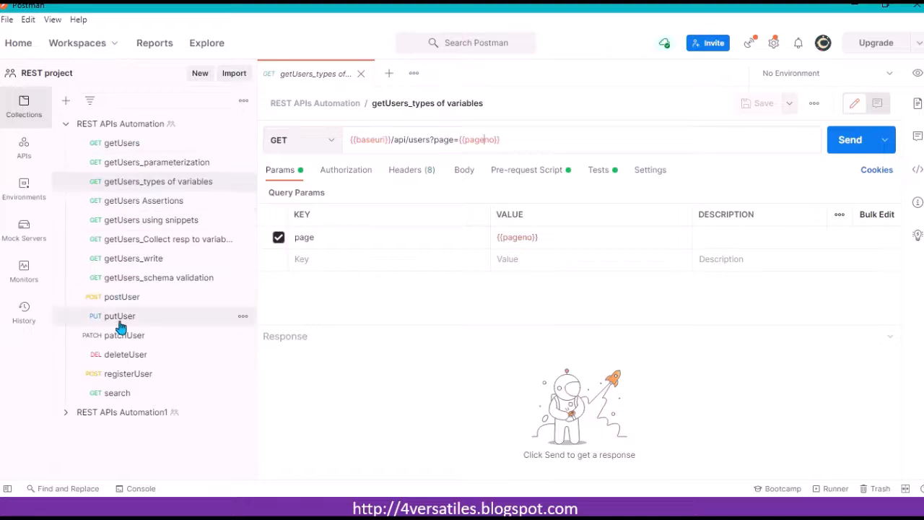
Step: Select the {{pageno}} variable in the request URL to view its variable options
{"action": "left_click", "coordinate": [549, 141]}
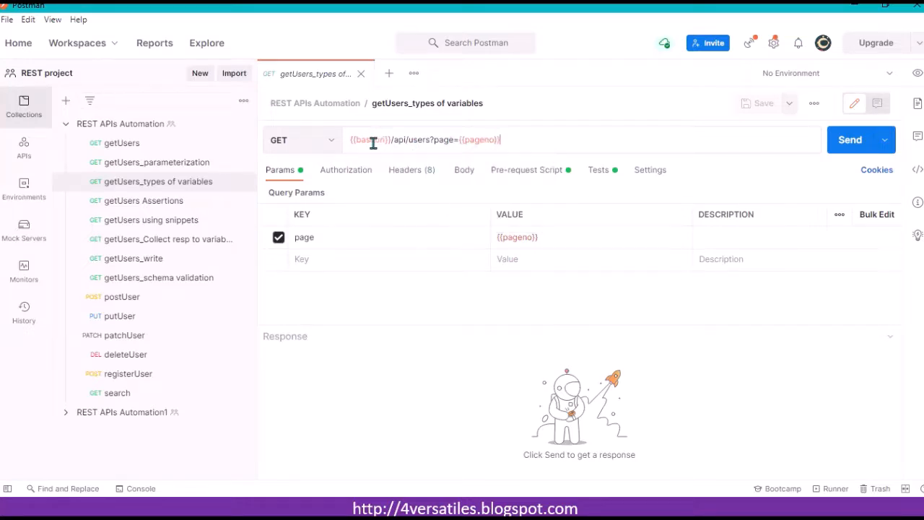
{"action": "double_click", "coordinate": [477, 141]}
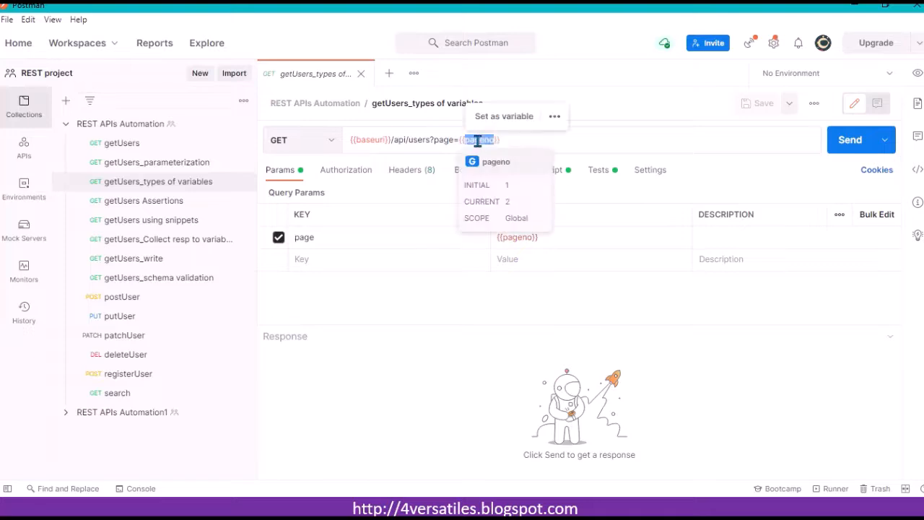
{"action": "left_click", "coordinate": [522, 142]}
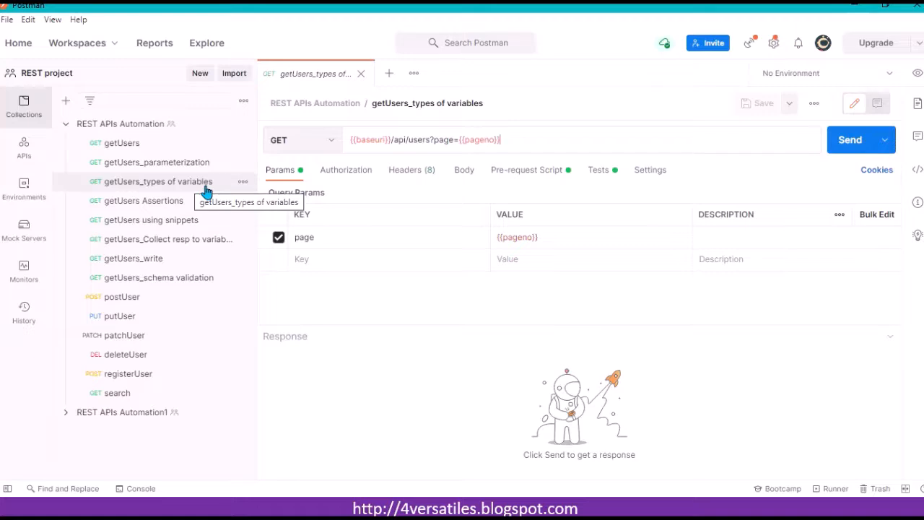
{"action": "left_click_drag", "start_coordinate": [512, 138], "coordinate": [459, 140]}
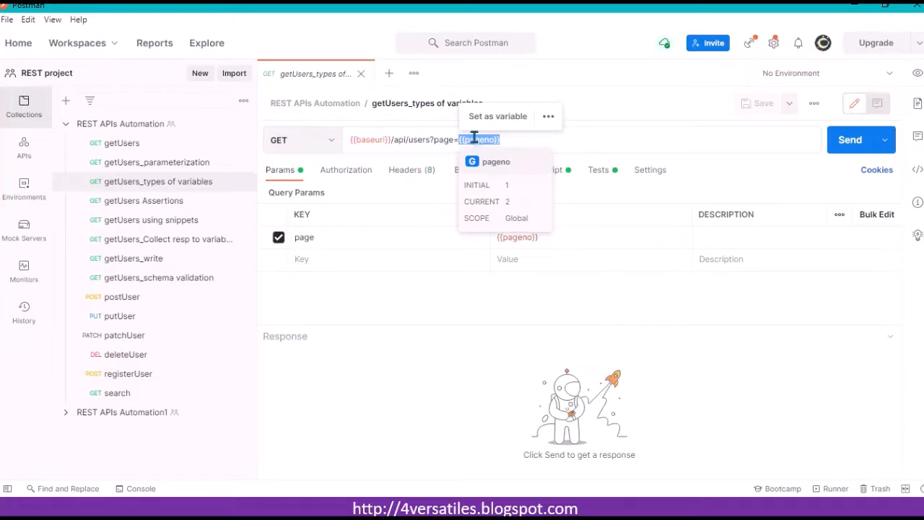
{"action": "left_click", "coordinate": [511, 141]}
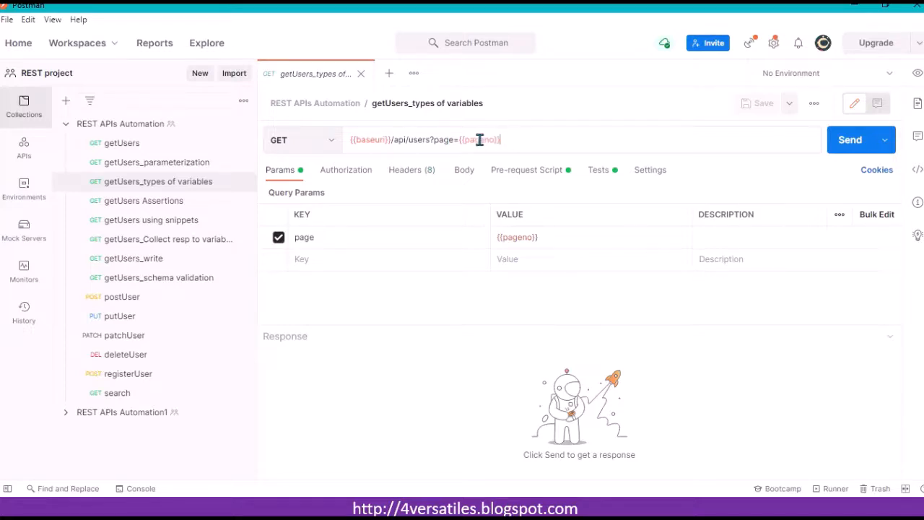
{"action": "mouse_move", "coordinate": [479, 139]}
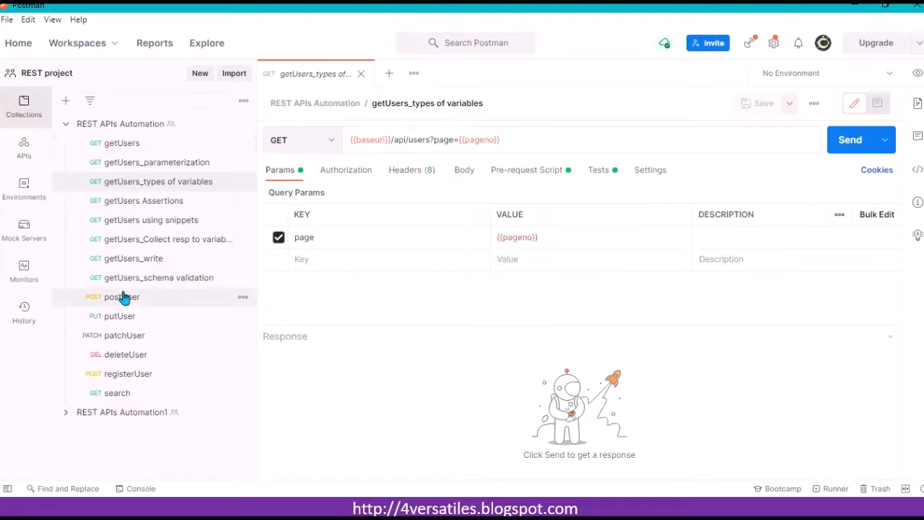
Step: Expand the REST APIs Automation1 collection and open its getUsers_types of variables request
{"action": "left_click", "coordinate": [67, 413]}
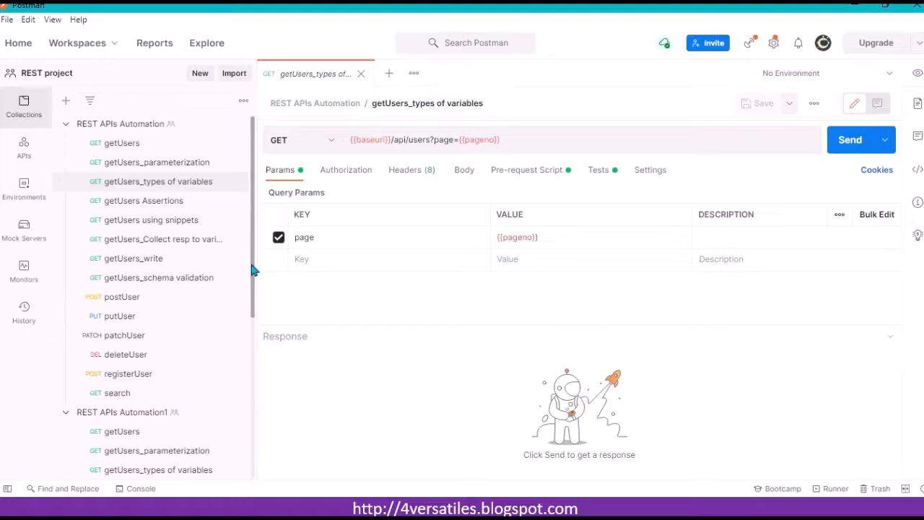
{"action": "left_click_drag", "start_coordinate": [252, 270], "coordinate": [254, 291]}
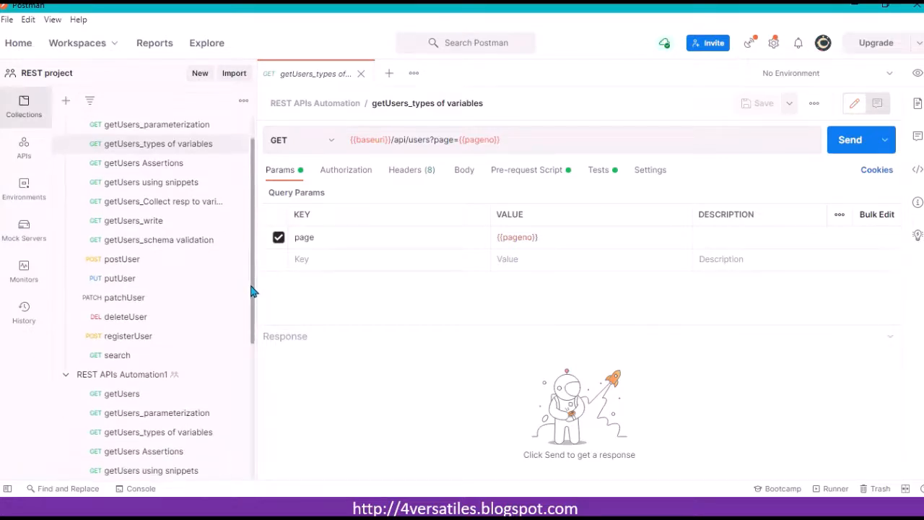
{"action": "left_click", "coordinate": [124, 433]}
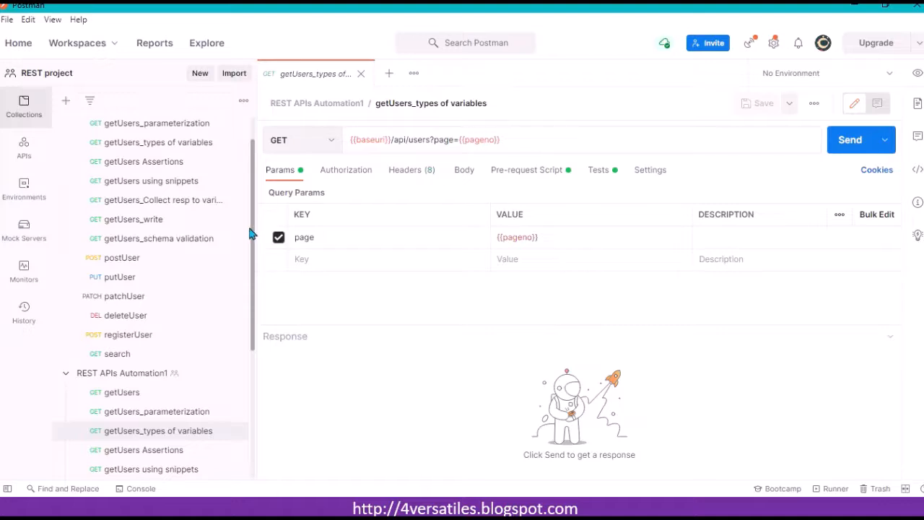
Step: Switch between both collections' getUsers_types of variables requests and inspect the baseuri variable's scope
{"action": "scroll", "coordinate": [252, 191], "scroll_direction": "up", "scroll_amount": 1}
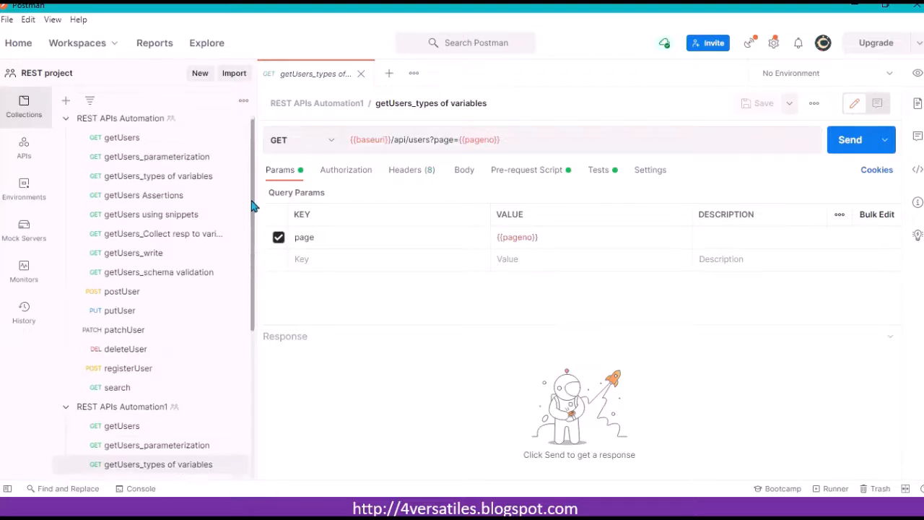
{"action": "left_click", "coordinate": [166, 184]}
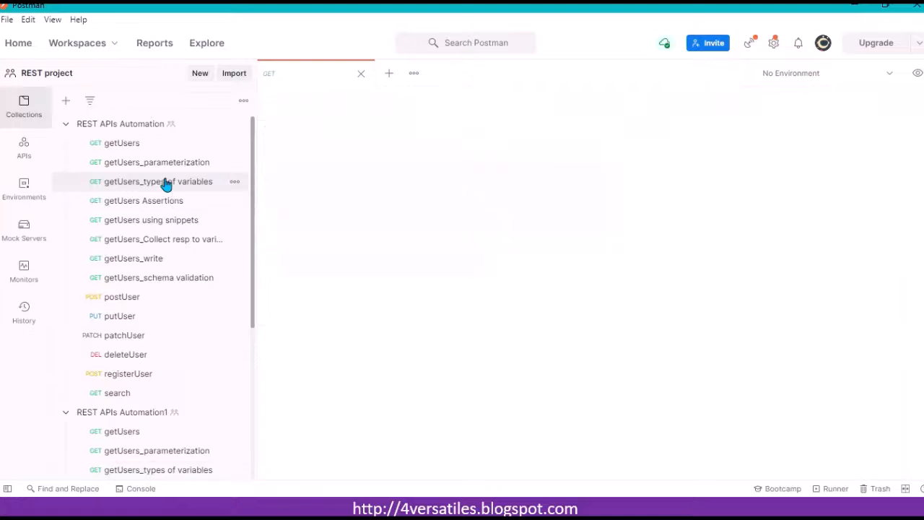
{"action": "left_click", "coordinate": [168, 470]}
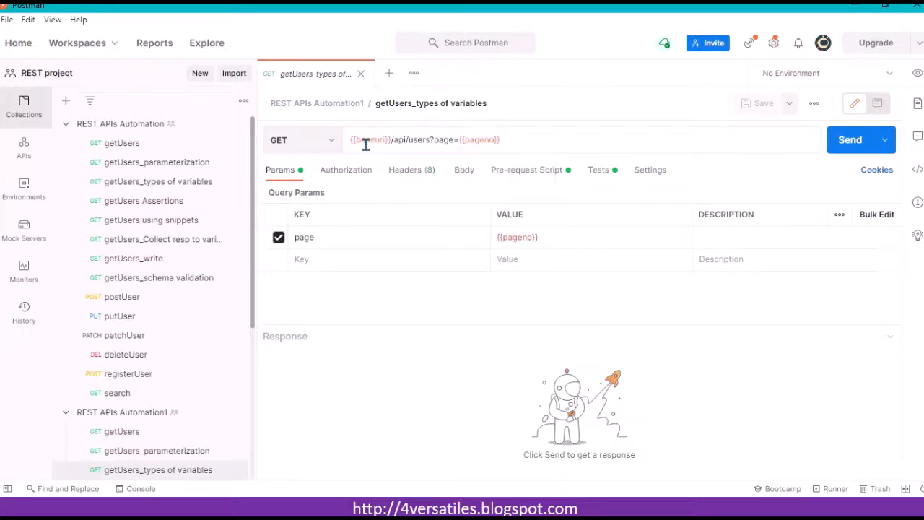
{"action": "mouse_move", "coordinate": [369, 140]}
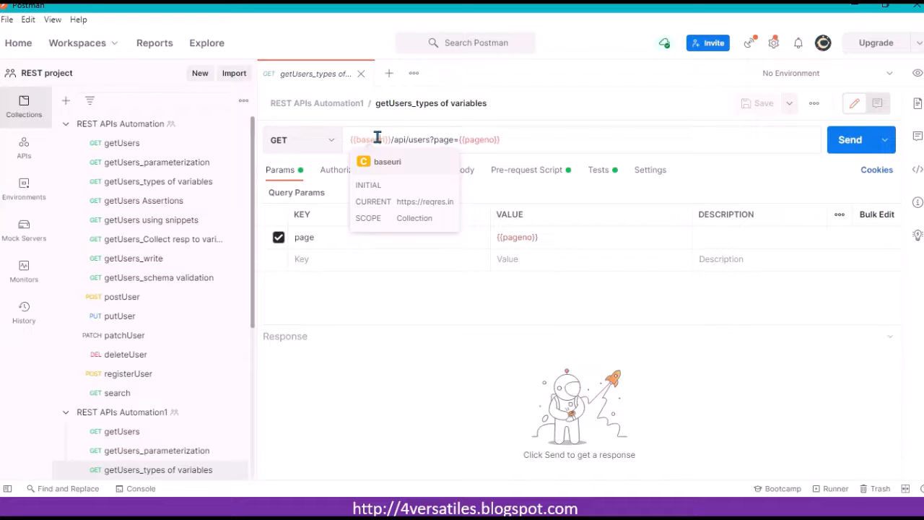
{"action": "left_click", "coordinate": [527, 141]}
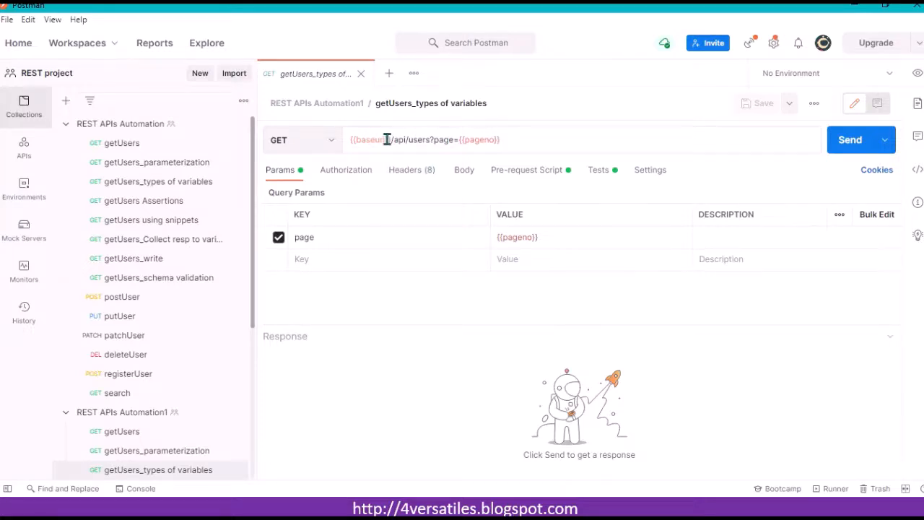
{"action": "mouse_move", "coordinate": [387, 139]}
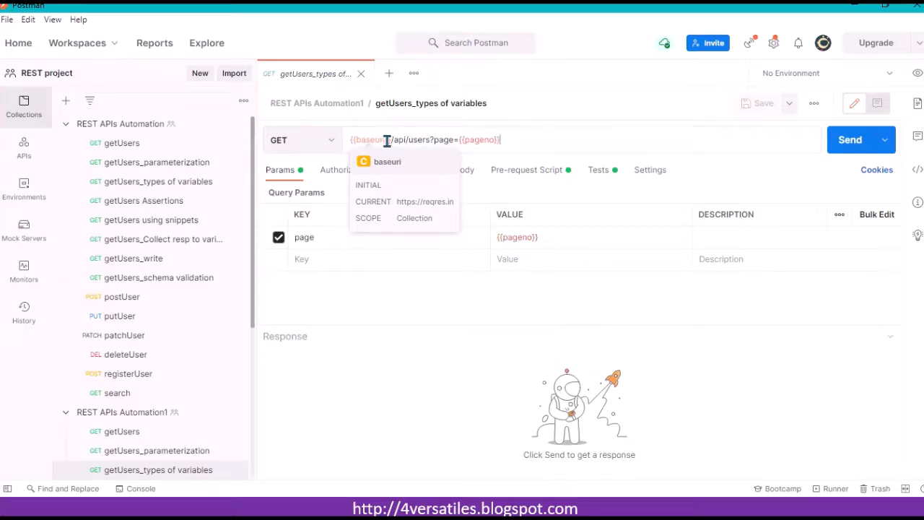
{"action": "left_click", "coordinate": [127, 412]}
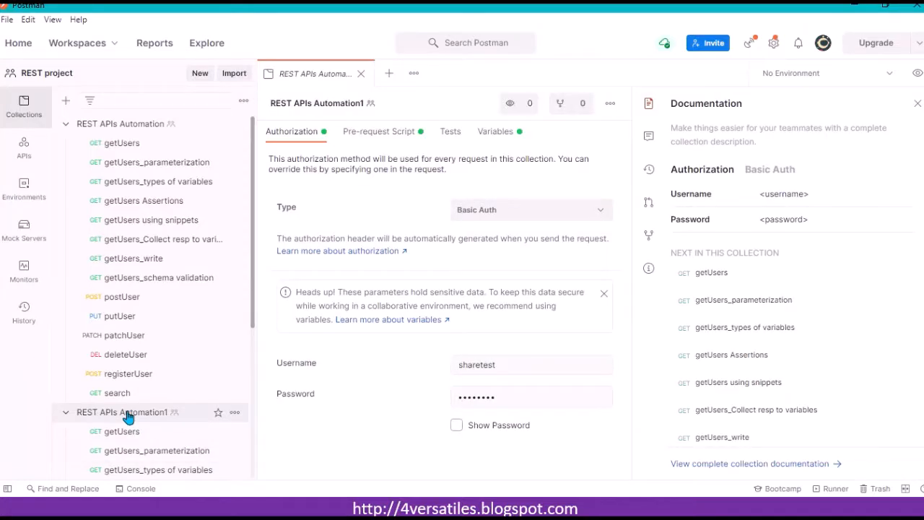
{"action": "left_click", "coordinate": [498, 132]}
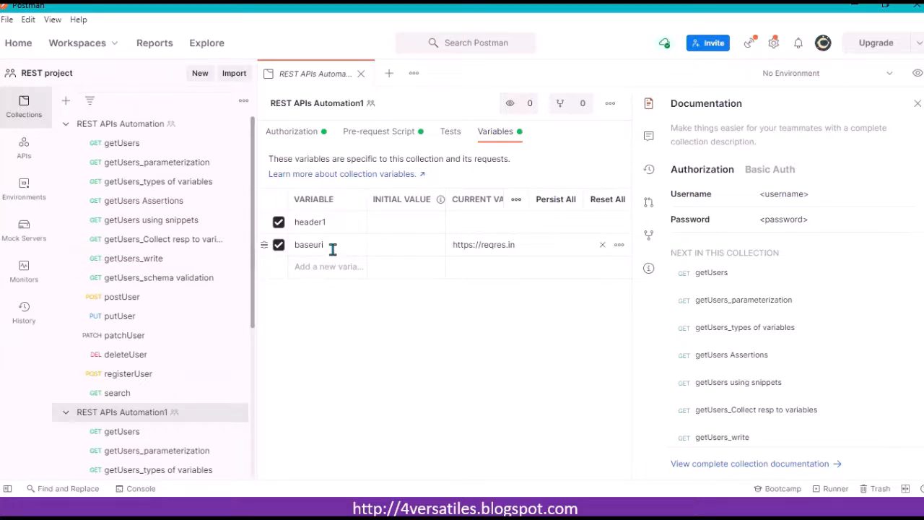
{"action": "left_click", "coordinate": [521, 244]}
{"action": "key", "text": "BackSpace"}
{"action": "key", "text": "BackSpace"}
{"action": "type", "text": "com"}
{"action": "key", "text": "ctrl+s"}
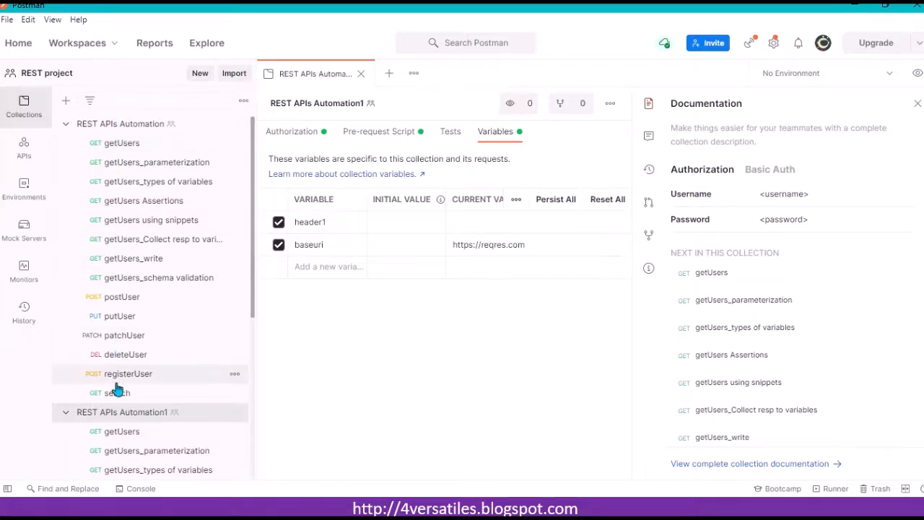
Step: Compare the collection variables of REST APIs Automation with those of REST APIs Automation1
{"action": "left_click", "coordinate": [130, 127]}
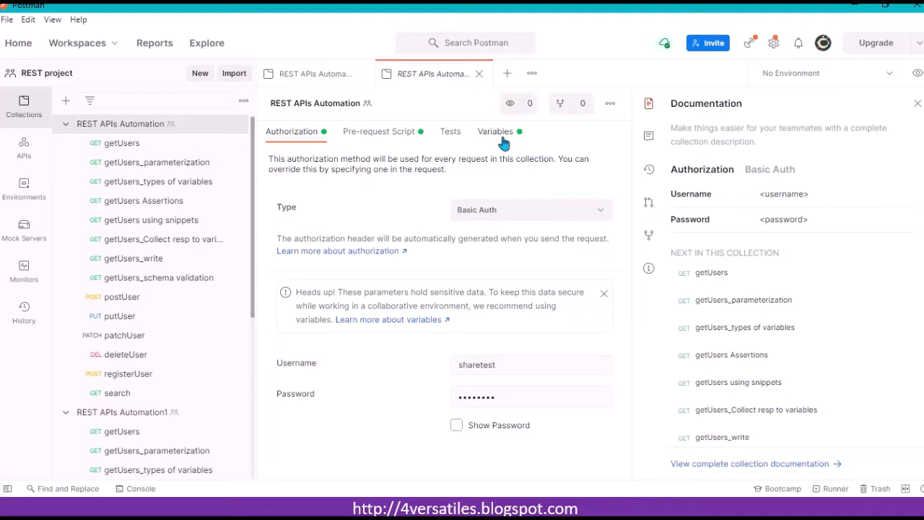
{"action": "left_click", "coordinate": [501, 144]}
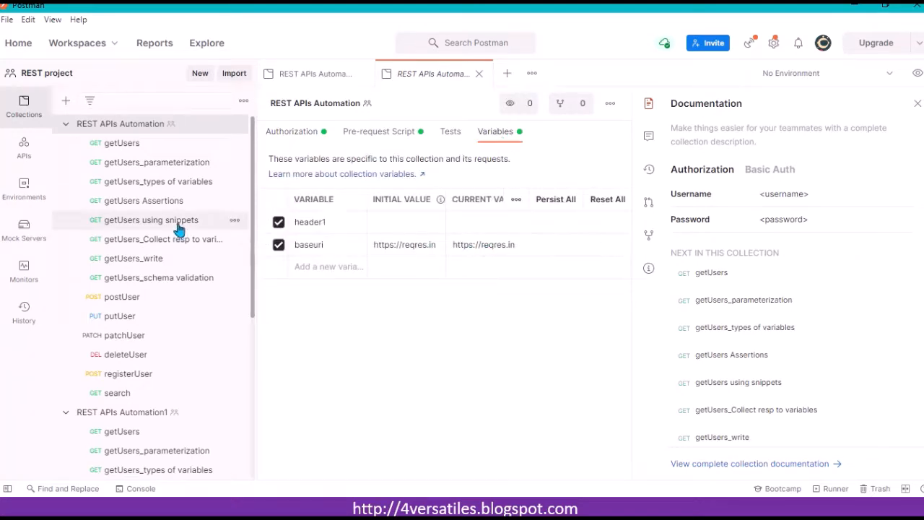
{"action": "left_click", "coordinate": [121, 414]}
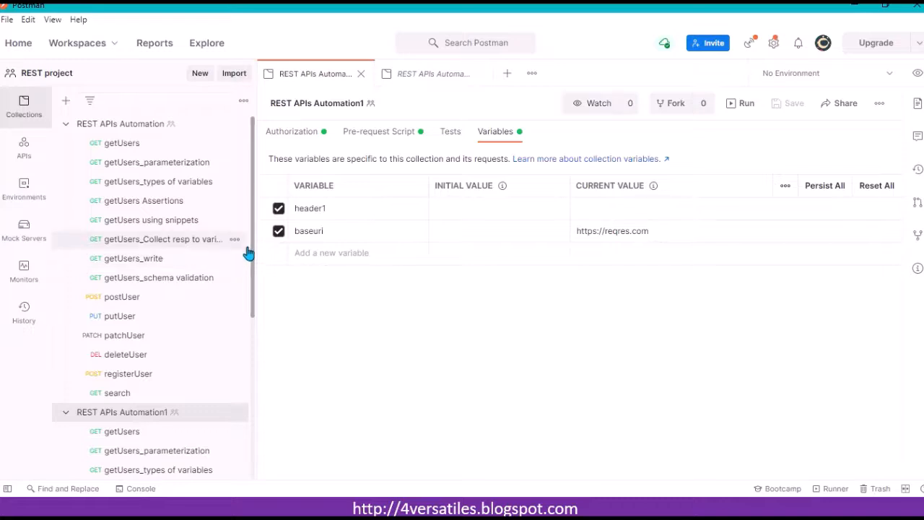
{"action": "mouse_move", "coordinate": [251, 240]}
{"action": "left_mouse_down"}
{"action": "mouse_move", "coordinate": [249, 302]}
{"action": "mouse_move", "coordinate": [252, 221]}
{"action": "left_mouse_up"}
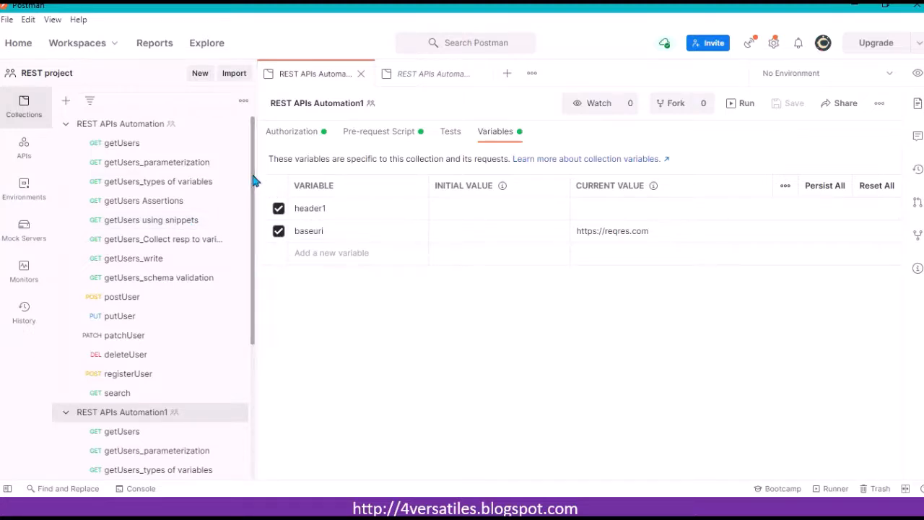
Step: Browse the REST APIs Automation requests and examine the base URL part of their request URLs
{"action": "left_click", "coordinate": [130, 149]}
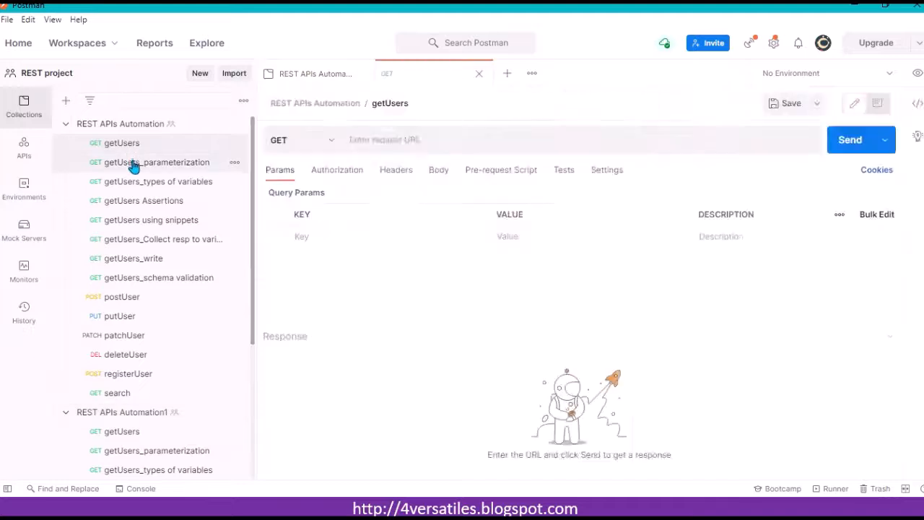
{"action": "left_click", "coordinate": [134, 166]}
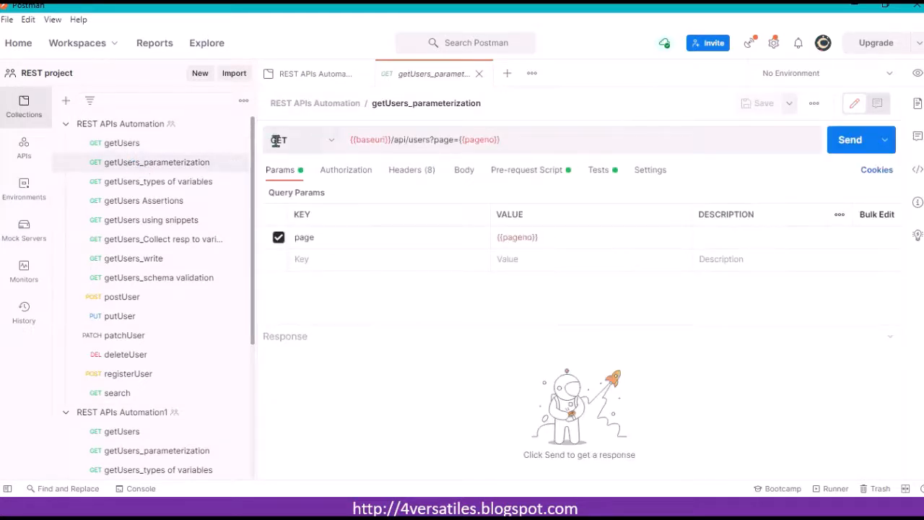
{"action": "left_click", "coordinate": [163, 144]}
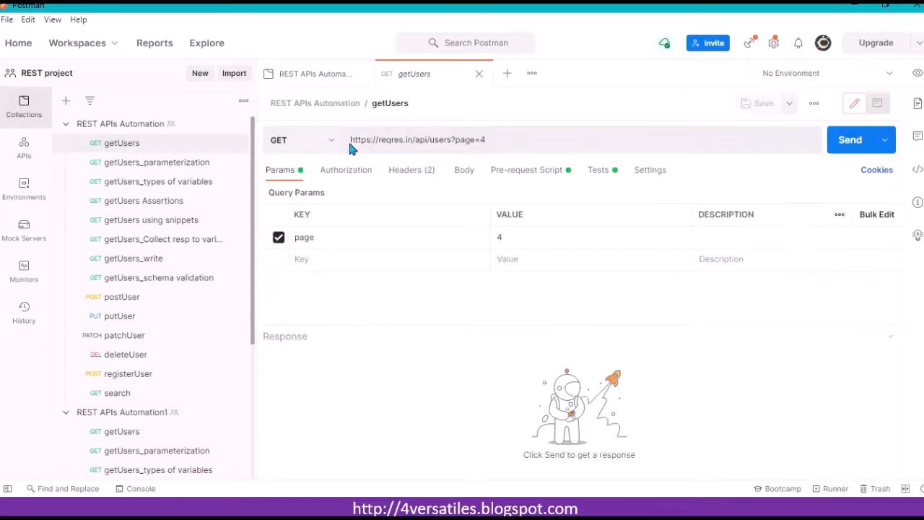
{"action": "left_click_drag", "start_coordinate": [411, 139], "coordinate": [348, 144]}
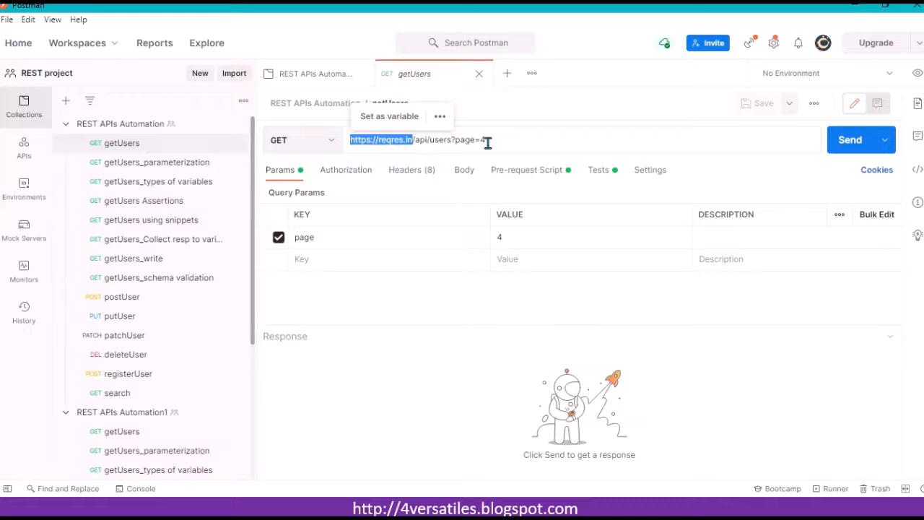
{"action": "left_click", "coordinate": [540, 145]}
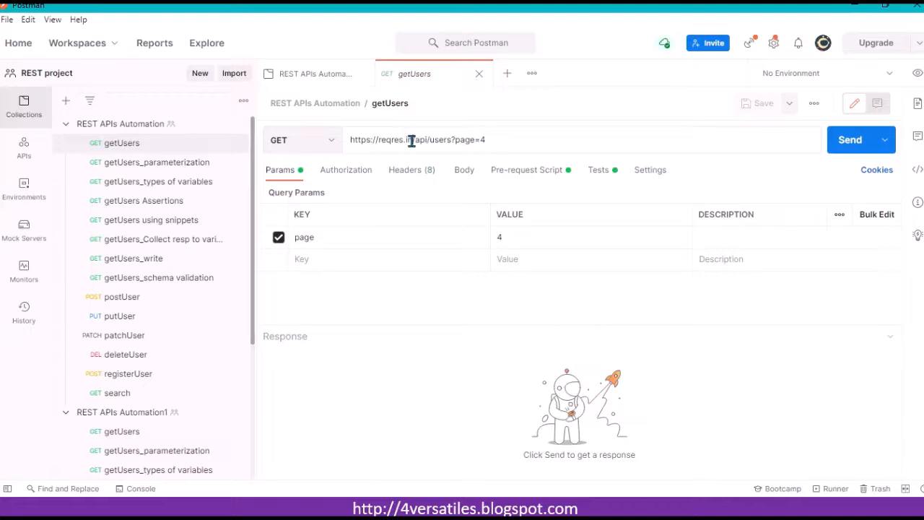
{"action": "left_click_drag", "start_coordinate": [411, 140], "coordinate": [350, 141]}
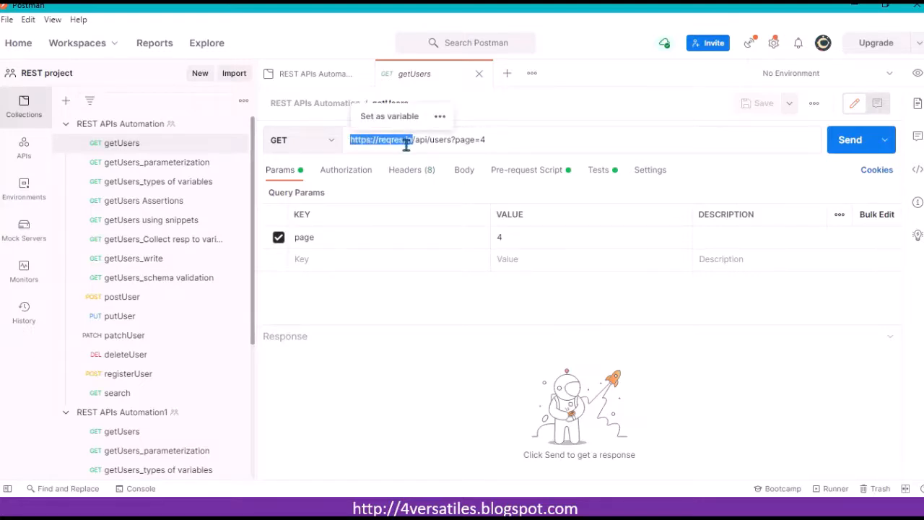
{"action": "left_click", "coordinate": [136, 183]}
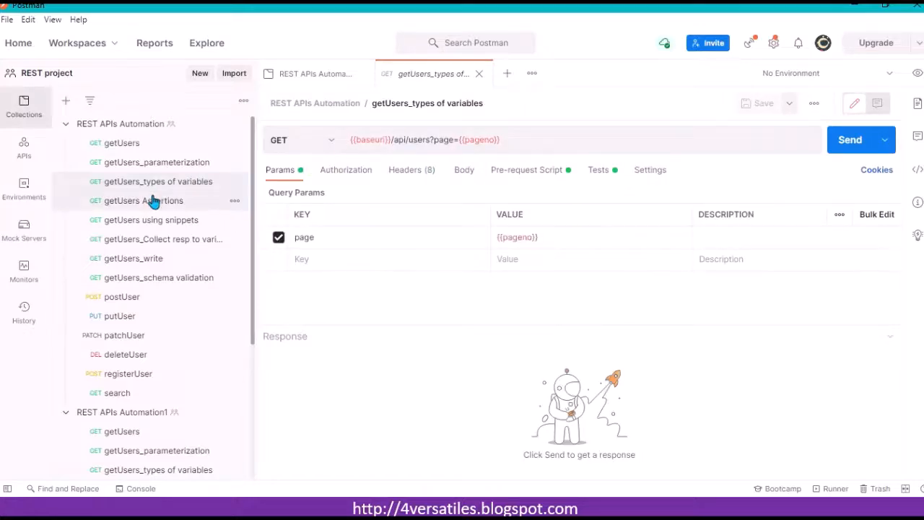
{"action": "left_click", "coordinate": [160, 198]}
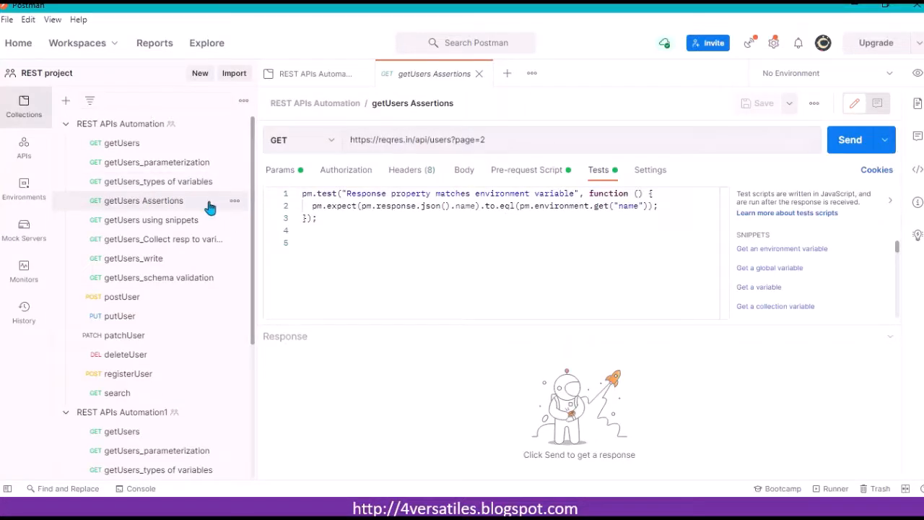
{"action": "left_click", "coordinate": [186, 185]}
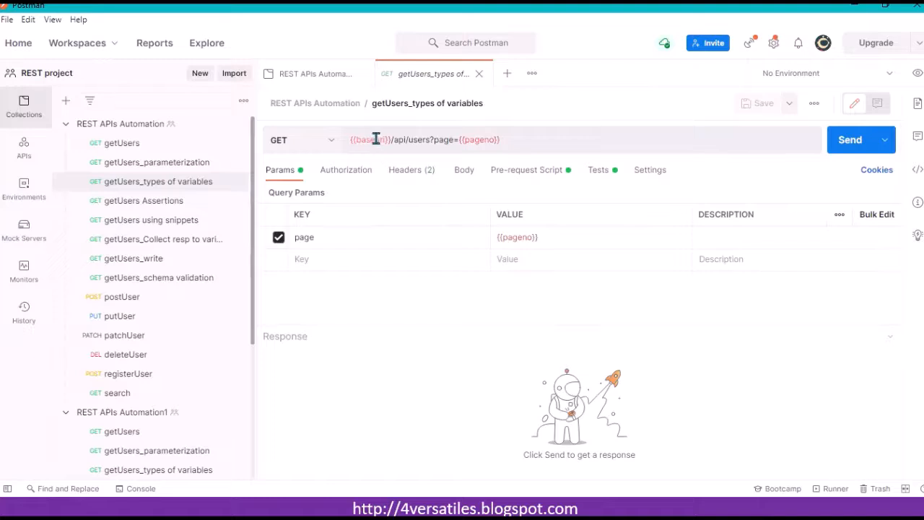
Step: Review the REST APIs Automation collection variables alongside the getUsers, snippets and write requests
{"action": "left_click", "coordinate": [164, 130]}
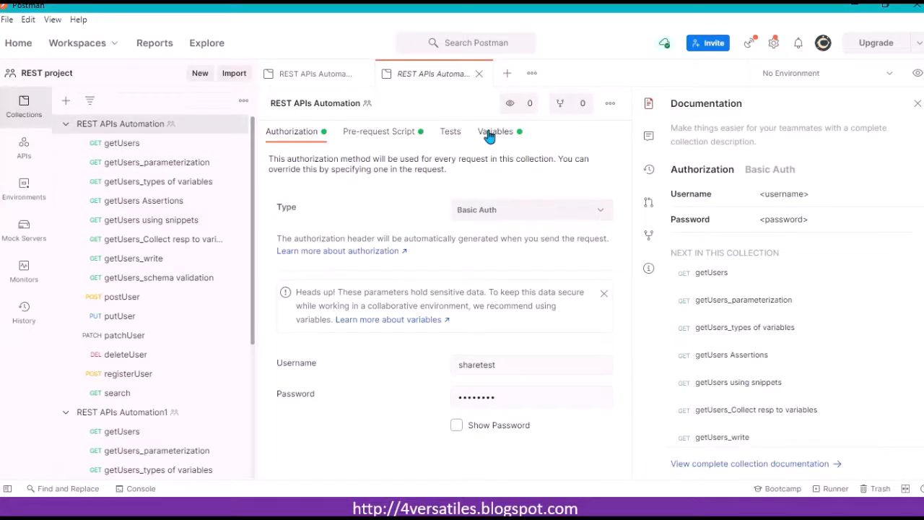
{"action": "left_click", "coordinate": [487, 136]}
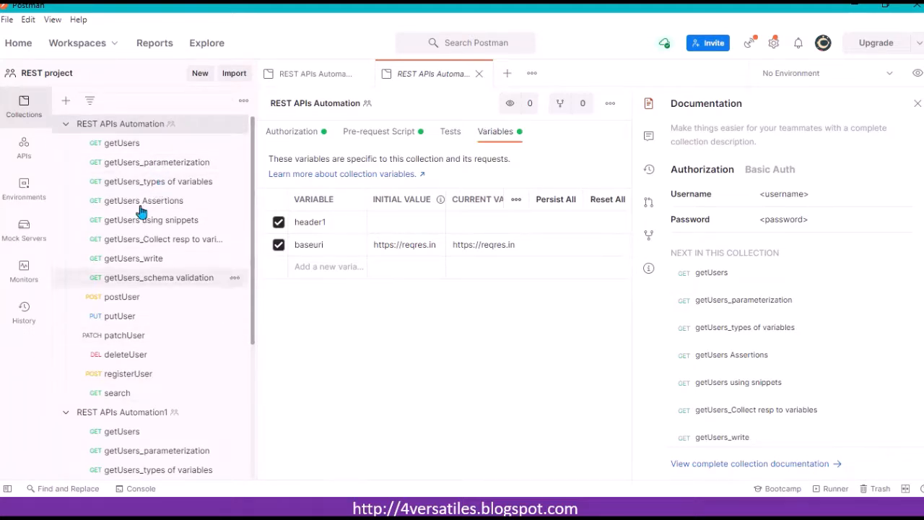
{"action": "left_click", "coordinate": [140, 146]}
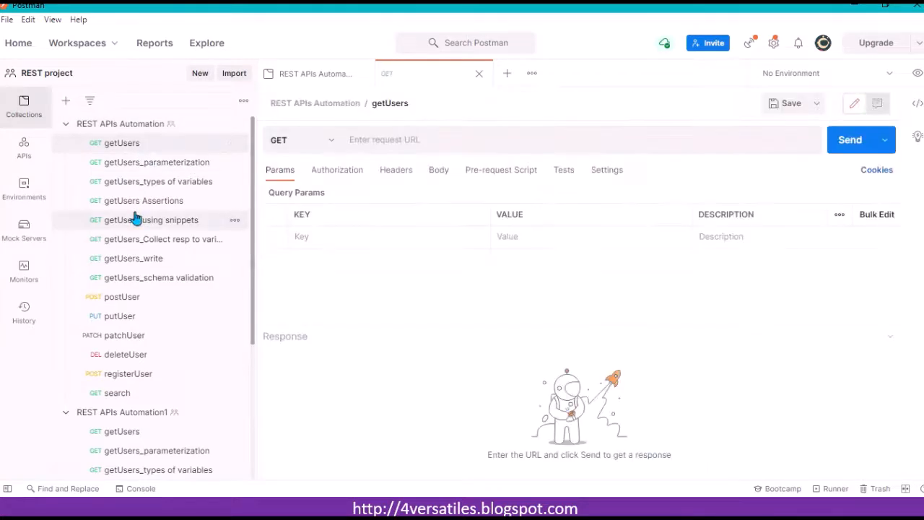
{"action": "left_click", "coordinate": [135, 219]}
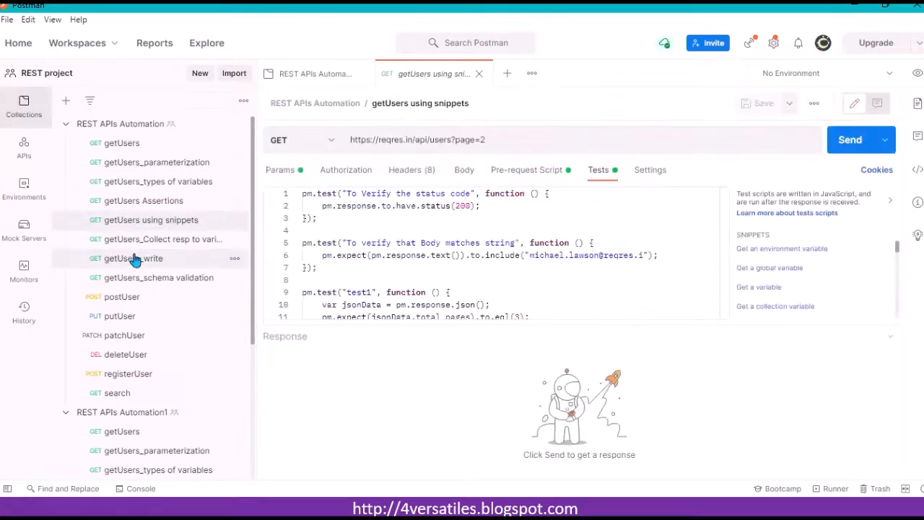
{"action": "left_click", "coordinate": [135, 258]}
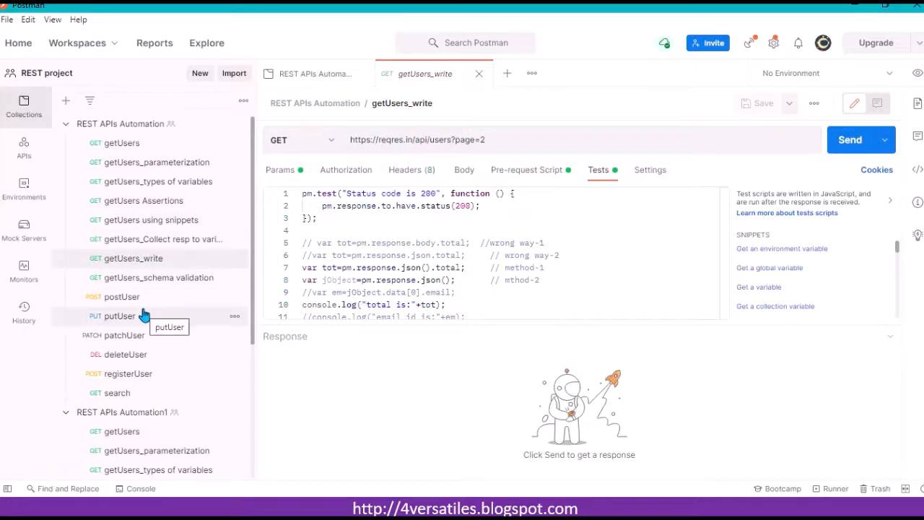
{"action": "left_click", "coordinate": [155, 127]}
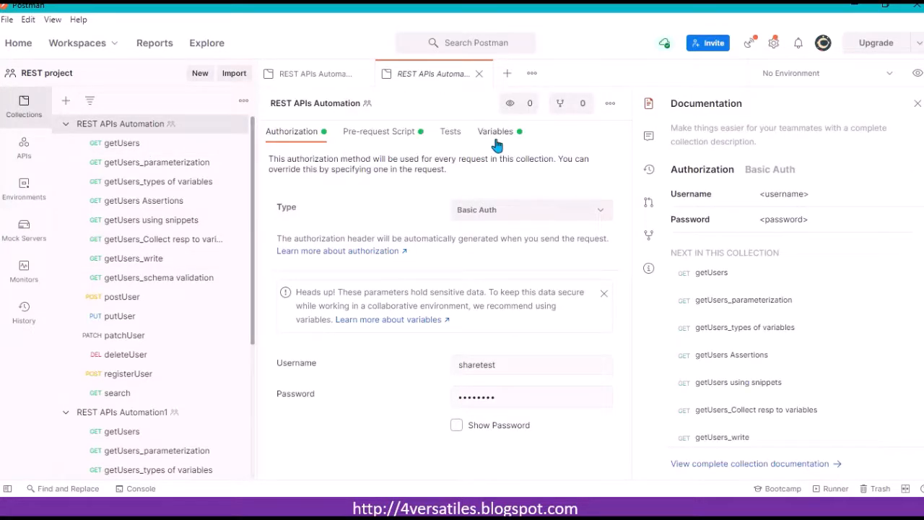
{"action": "left_click", "coordinate": [496, 137]}
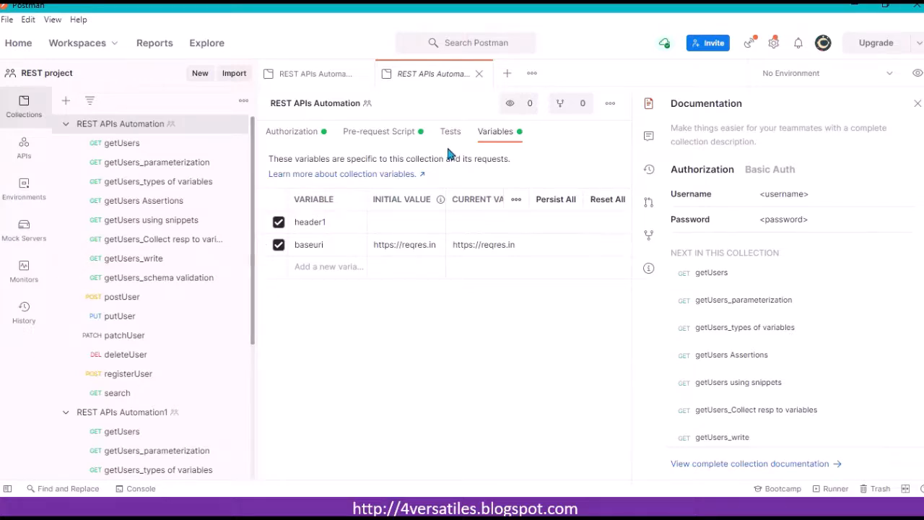
Step: Switch between several REST APIs Automation requests and return to getUsers_types of variables
{"action": "left_click", "coordinate": [141, 152]}
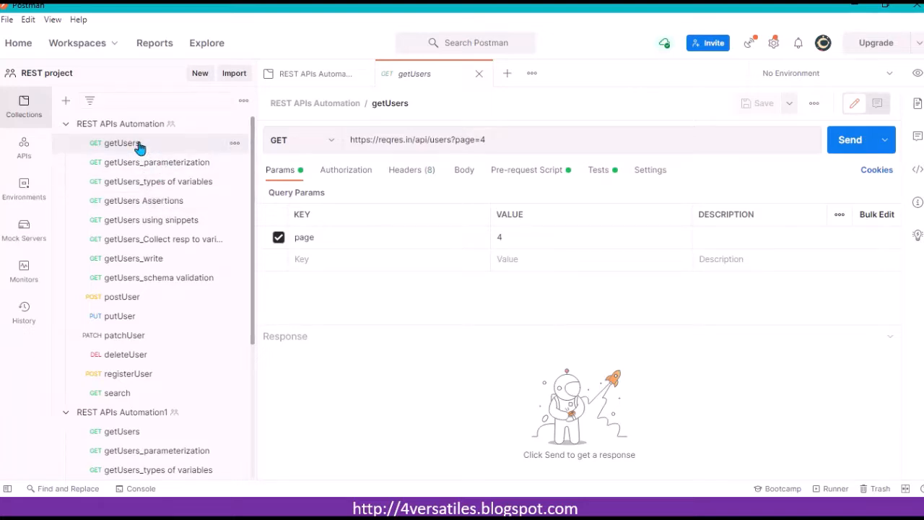
{"action": "left_click", "coordinate": [148, 186]}
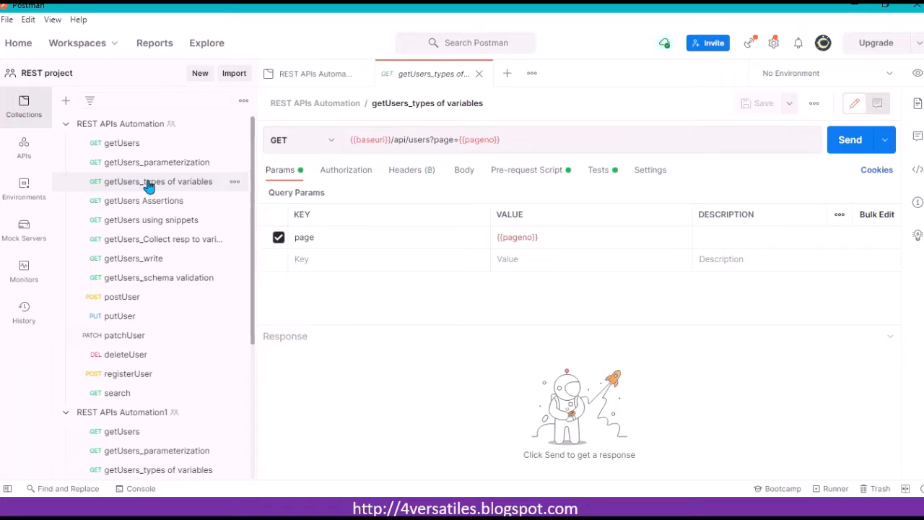
{"action": "left_click", "coordinate": [126, 144]}
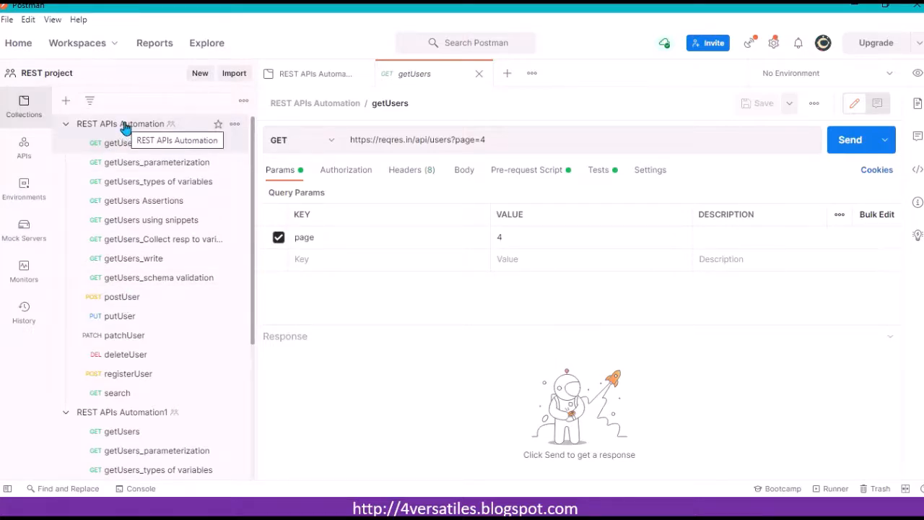
{"action": "left_click", "coordinate": [128, 219]}
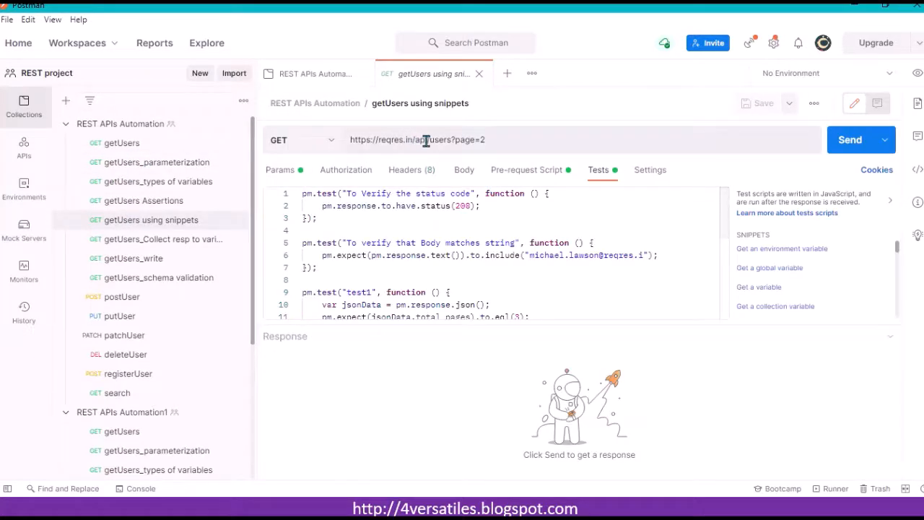
{"action": "left_click_drag", "start_coordinate": [451, 140], "coordinate": [433, 141]}
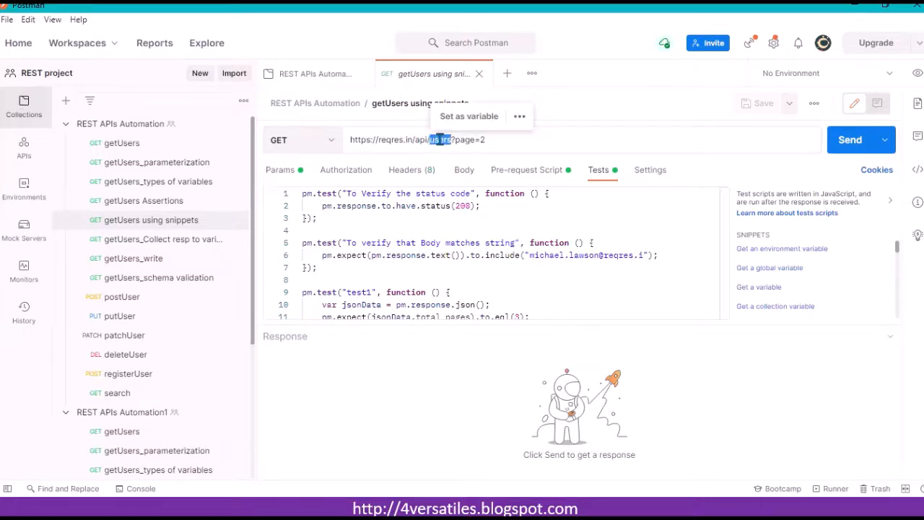
{"action": "left_click", "coordinate": [156, 201]}
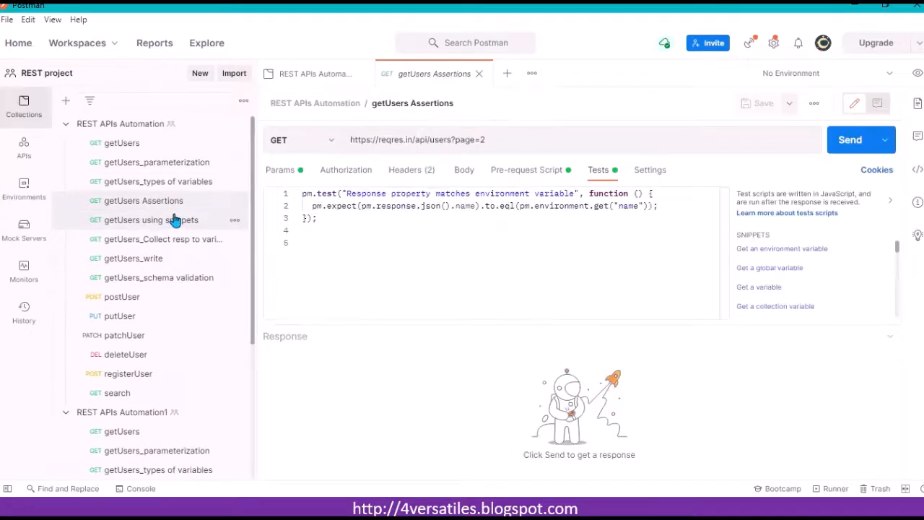
{"action": "left_click", "coordinate": [175, 219]}
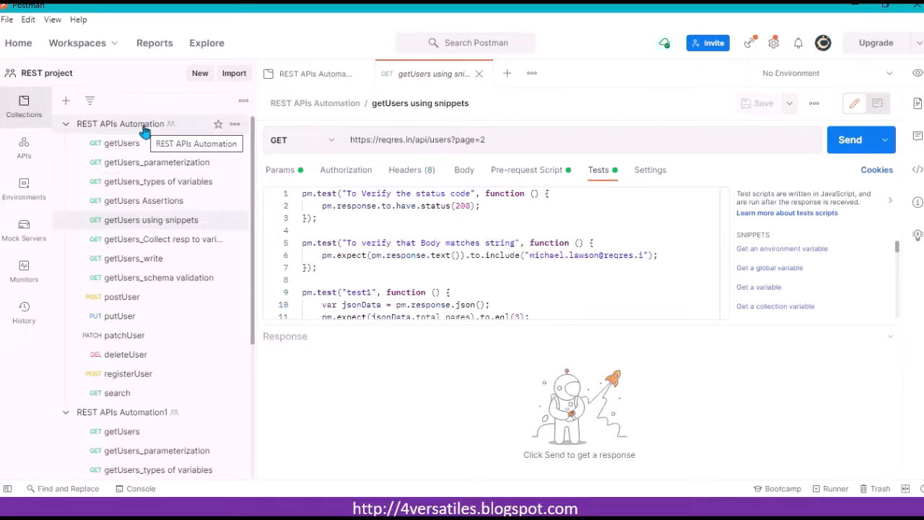
{"action": "left_click", "coordinate": [151, 183]}
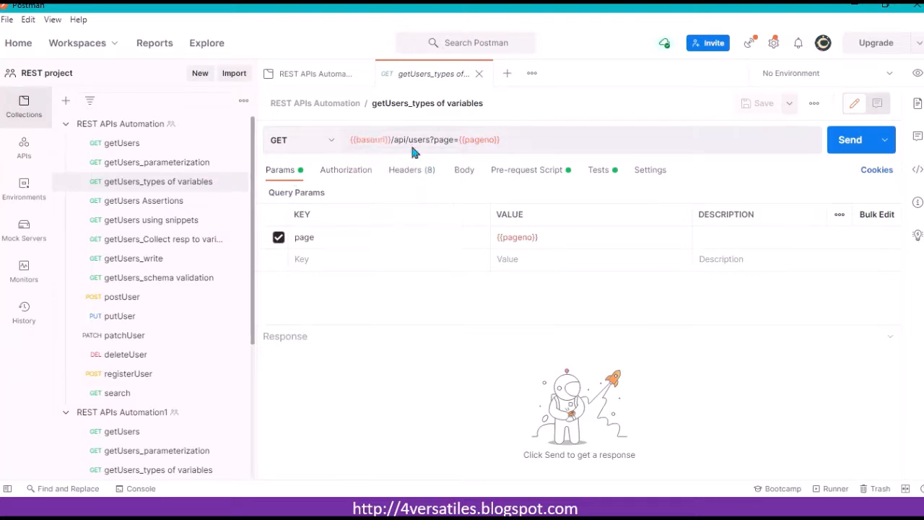
Step: Inspect the baseuri variable's scope in the URL and view the global variables in the environment quick look
{"action": "left_click", "coordinate": [521, 144]}
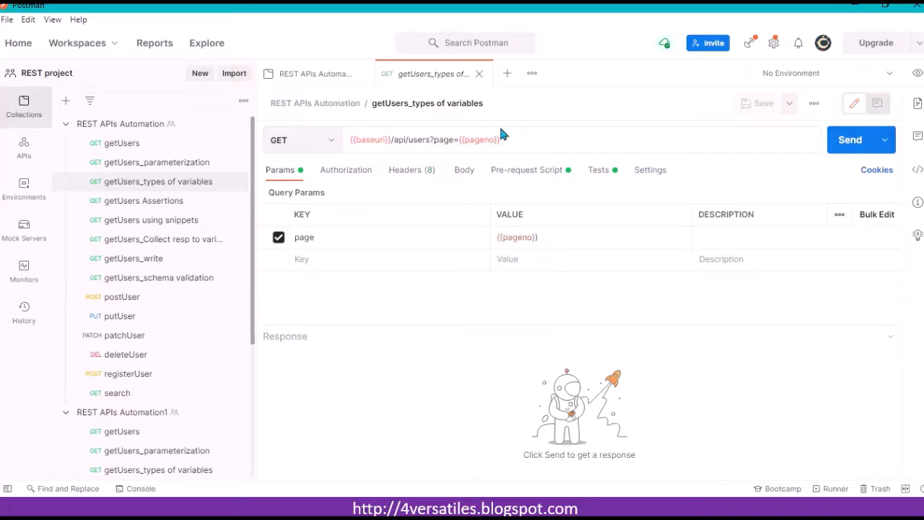
{"action": "mouse_move", "coordinate": [369, 139]}
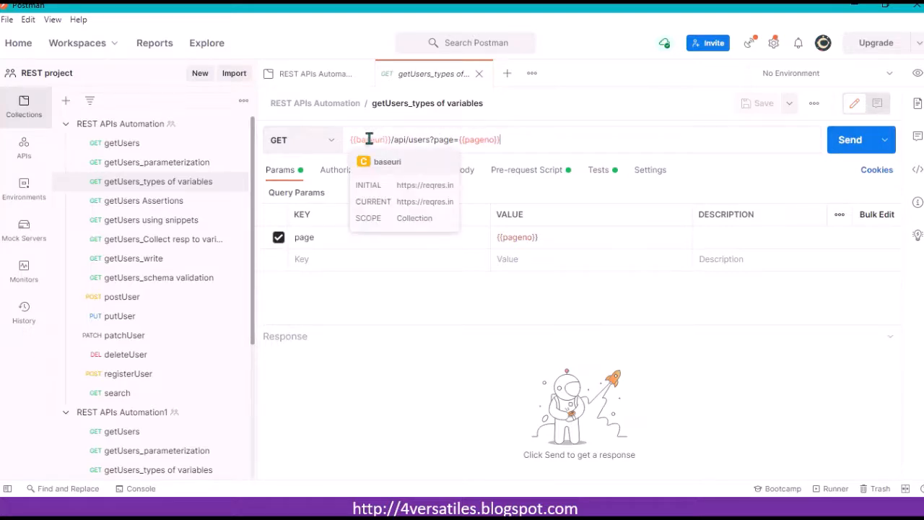
{"action": "left_click", "coordinate": [916, 74]}
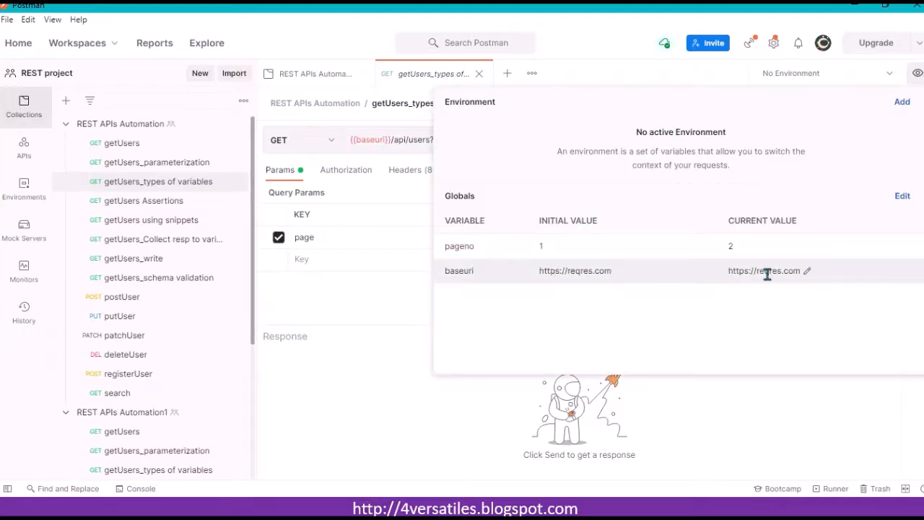
{"action": "left_click", "coordinate": [375, 140]}
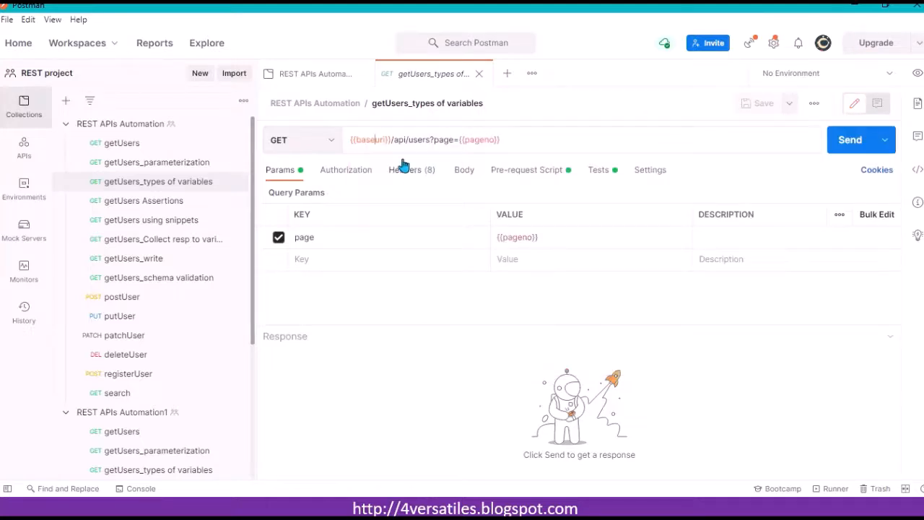
Step: Send the getUsers_types of variables request, review its calls in the console log, and clear the console
{"action": "left_click", "coordinate": [849, 146]}
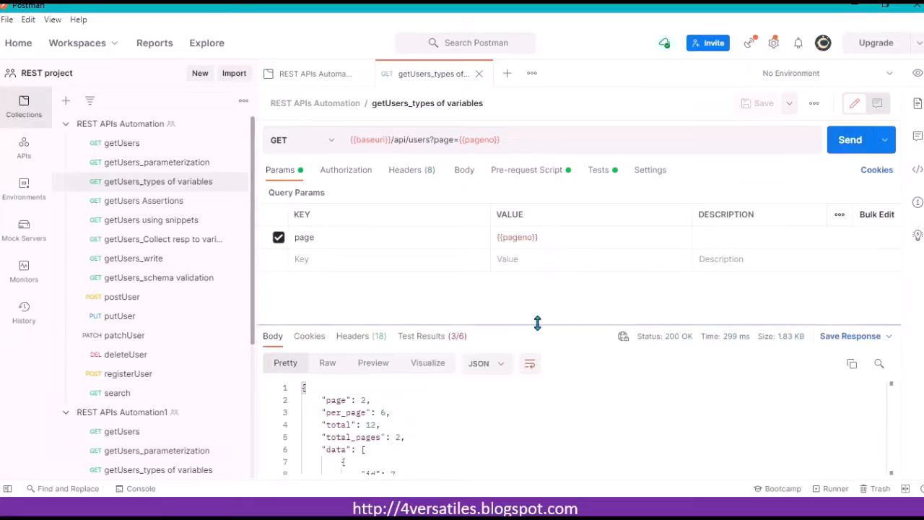
{"action": "left_click_drag", "start_coordinate": [537, 324], "coordinate": [536, 286]}
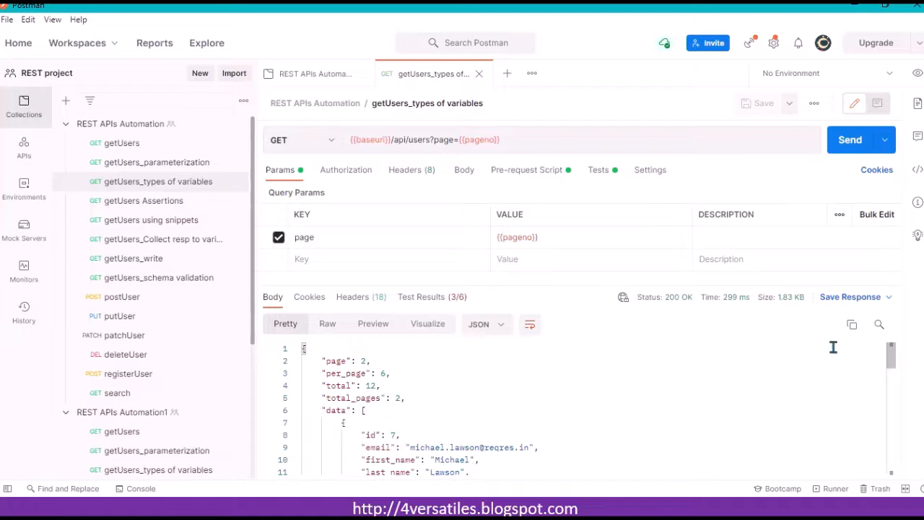
{"action": "left_click", "coordinate": [139, 488]}
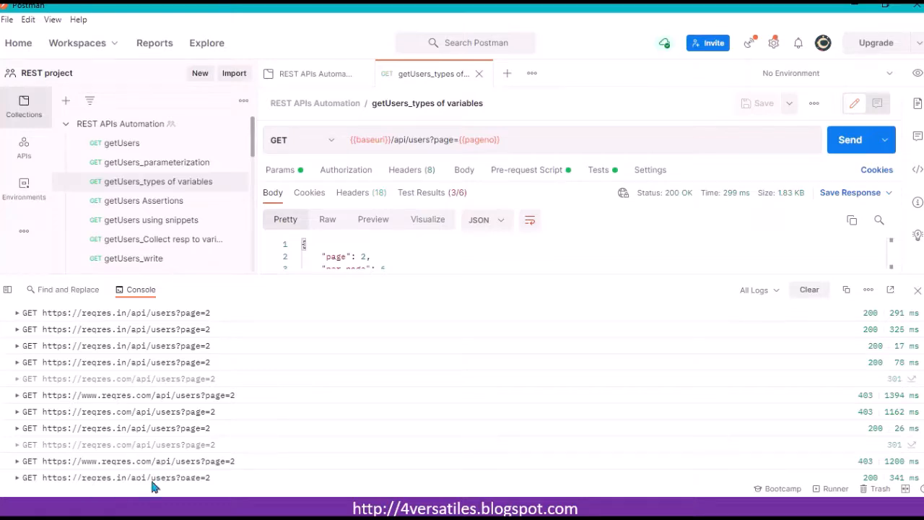
{"action": "scroll", "coordinate": [462, 390], "scroll_direction": "down", "scroll_amount": 2}
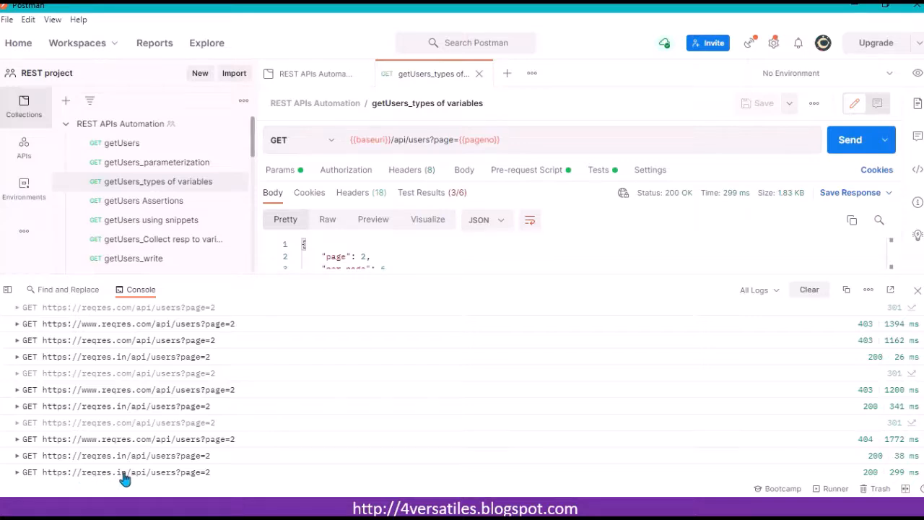
{"action": "left_click", "coordinate": [811, 293]}
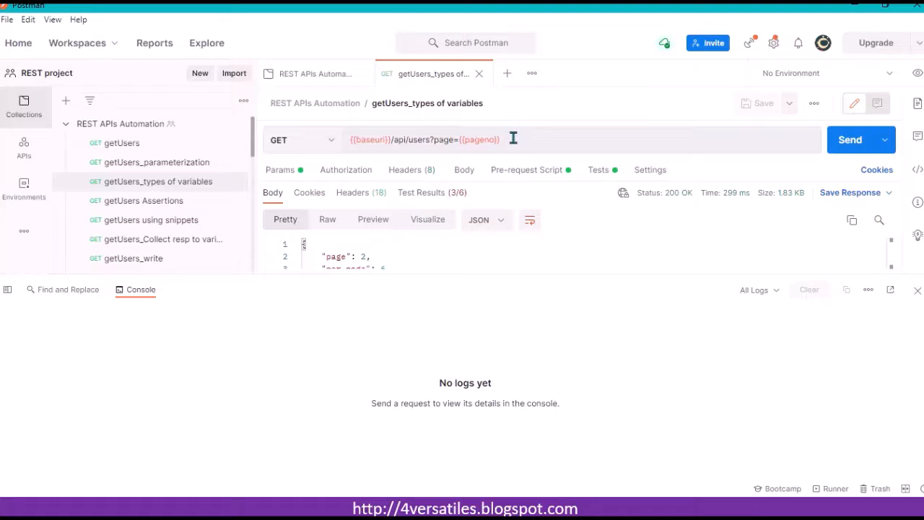
Step: Check the baseuri variable's scope in the request URL and close the console
{"action": "left_click", "coordinate": [376, 140]}
{"action": "mouse_move", "coordinate": [485, 139]}
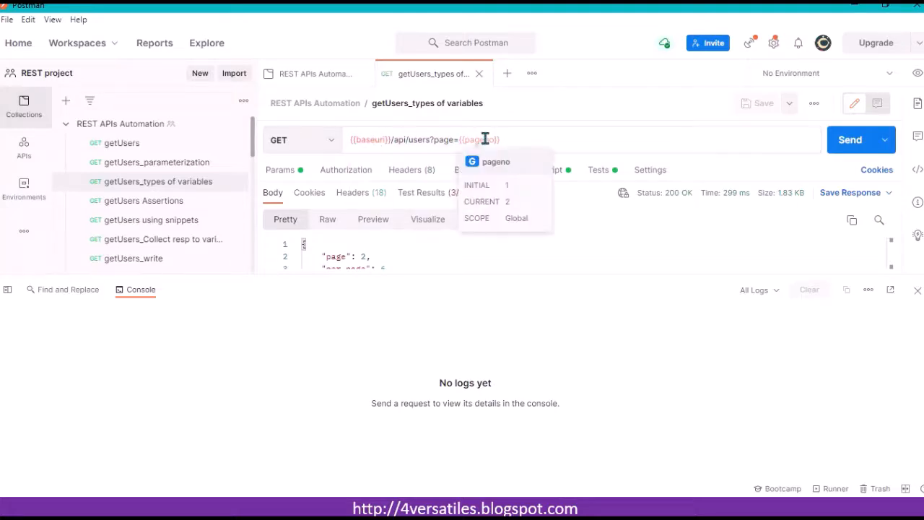
{"action": "left_click", "coordinate": [916, 290]}
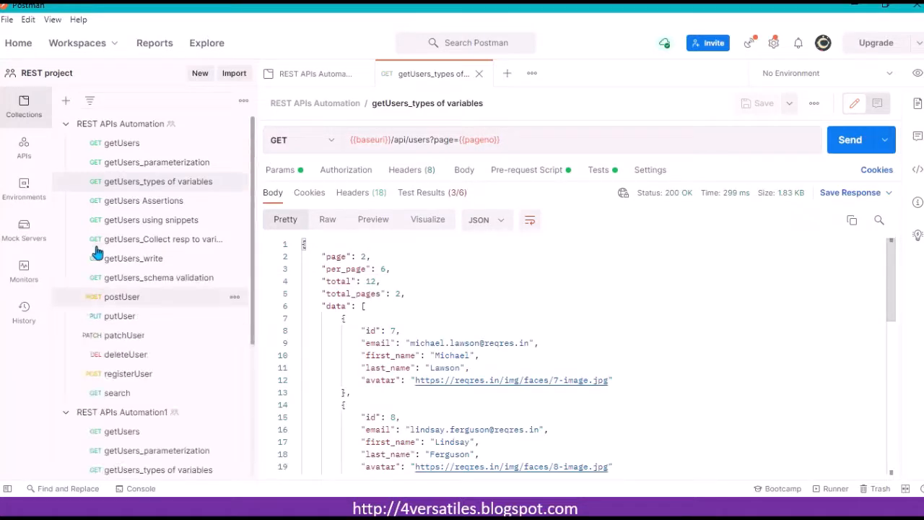
Step: Collapse REST APIs Automation and open the REST APIs Automation1 collection's variables
{"action": "left_click", "coordinate": [94, 127]}
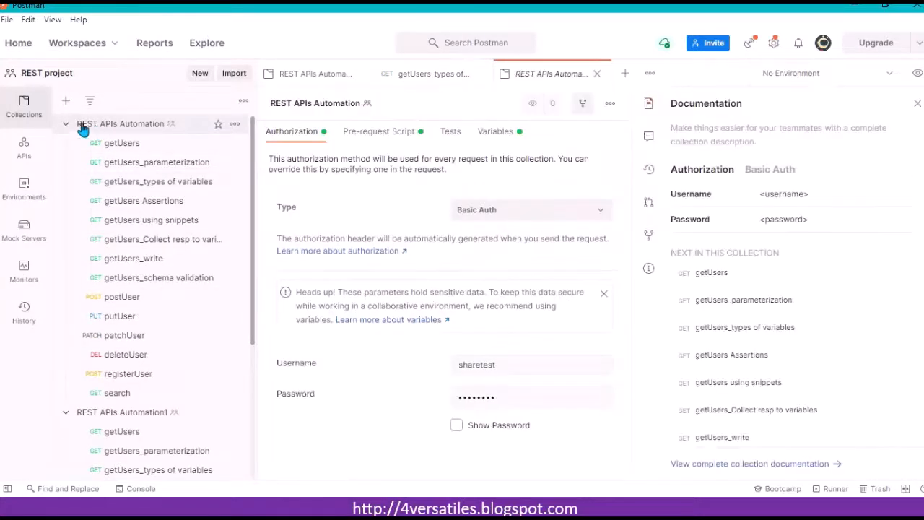
{"action": "left_click", "coordinate": [65, 124]}
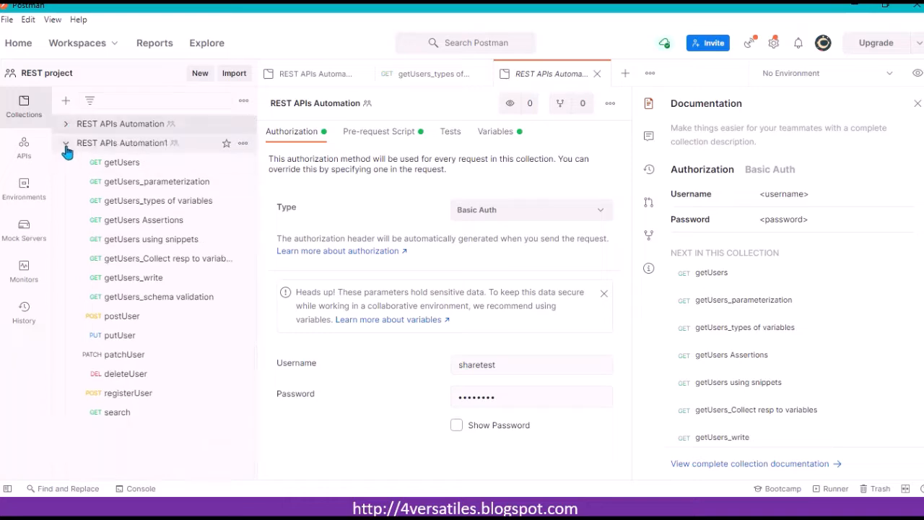
{"action": "left_click", "coordinate": [66, 145]}
{"action": "left_click", "coordinate": [146, 151]}
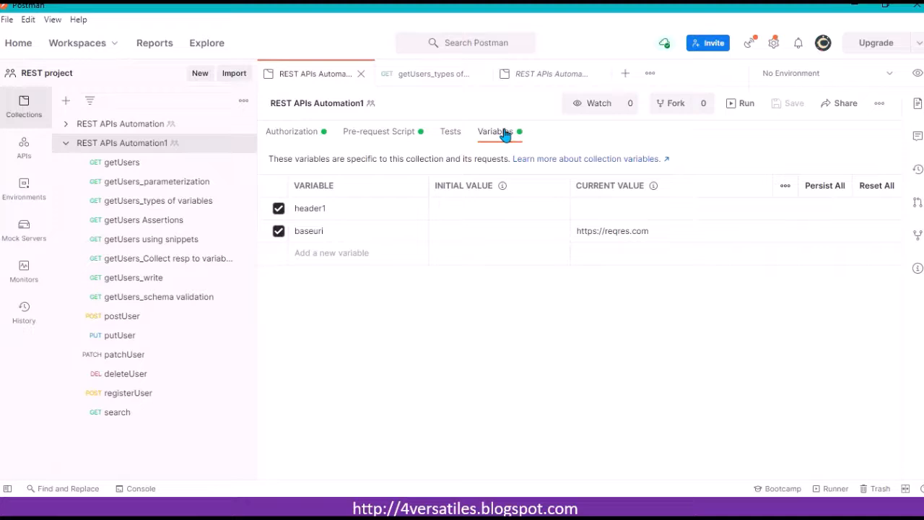
Step: Switch between REST APIs Automation1's getUsers_types of variables request and its collection variables to compare baseuri
{"action": "left_click", "coordinate": [187, 207]}
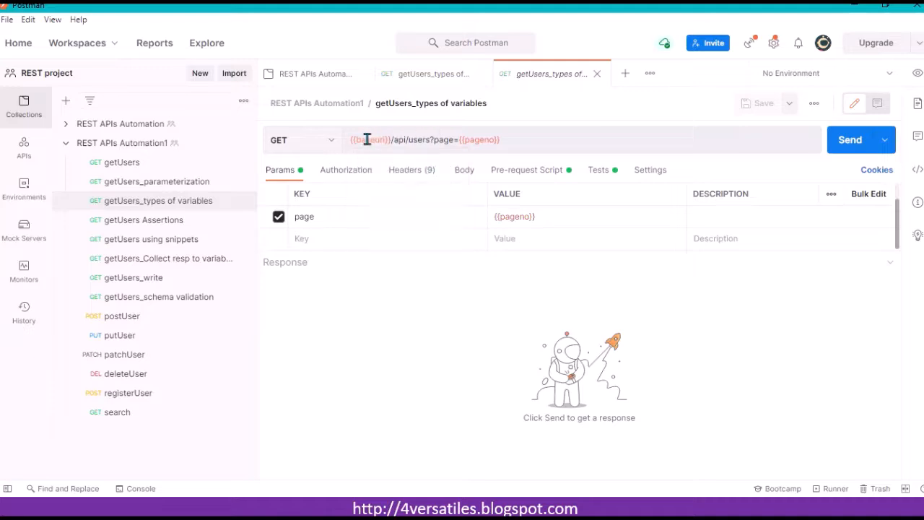
{"action": "mouse_move", "coordinate": [477, 140]}
{"action": "left_click", "coordinate": [535, 141]}
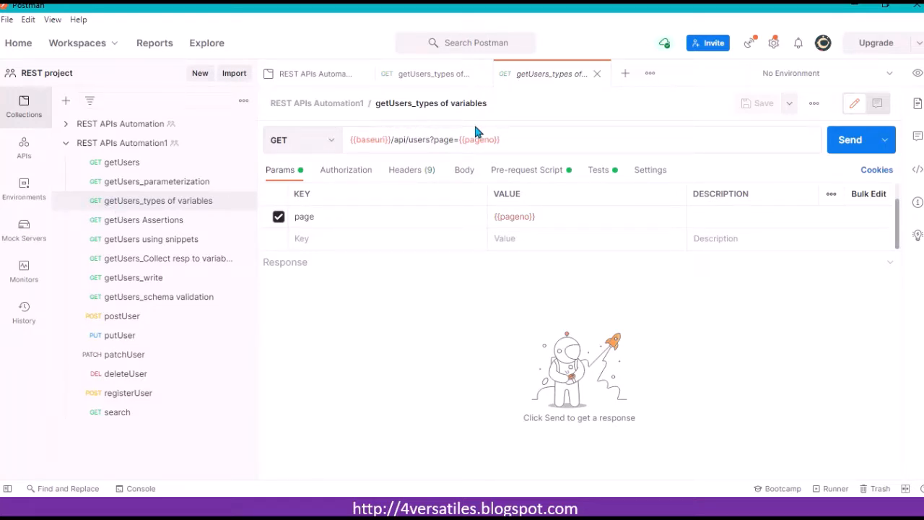
{"action": "left_click", "coordinate": [127, 147]}
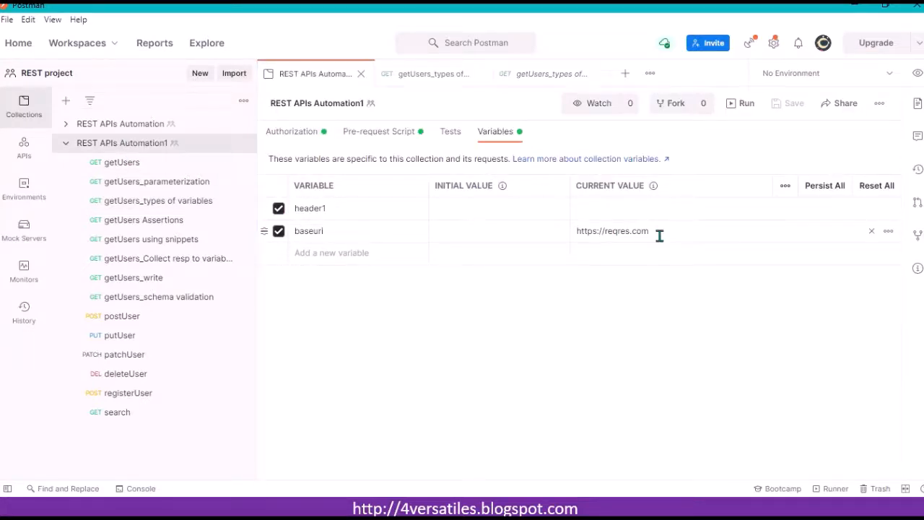
{"action": "left_click", "coordinate": [159, 208]}
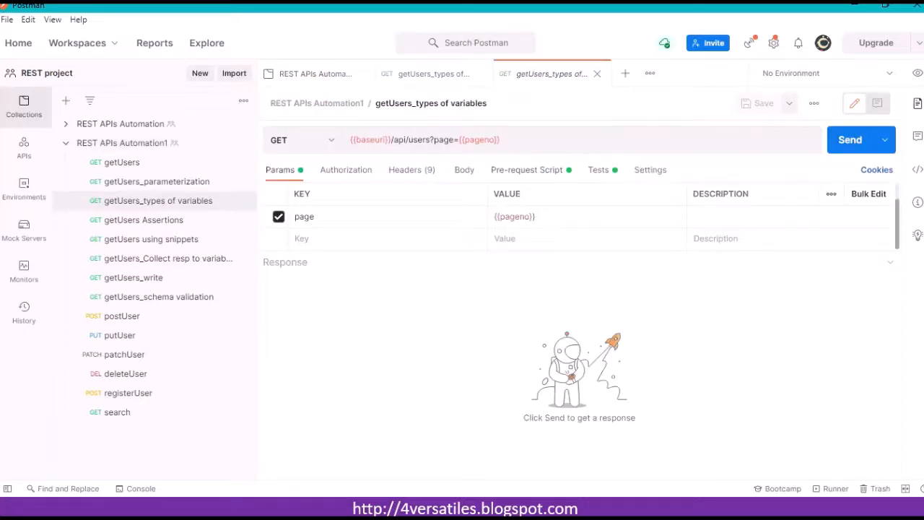
{"action": "left_click", "coordinate": [917, 76]}
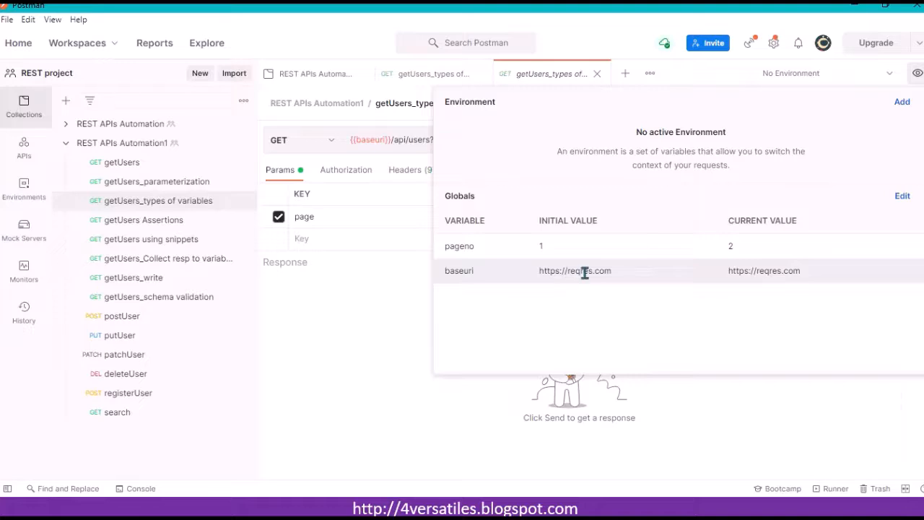
{"action": "left_click", "coordinate": [901, 196]}
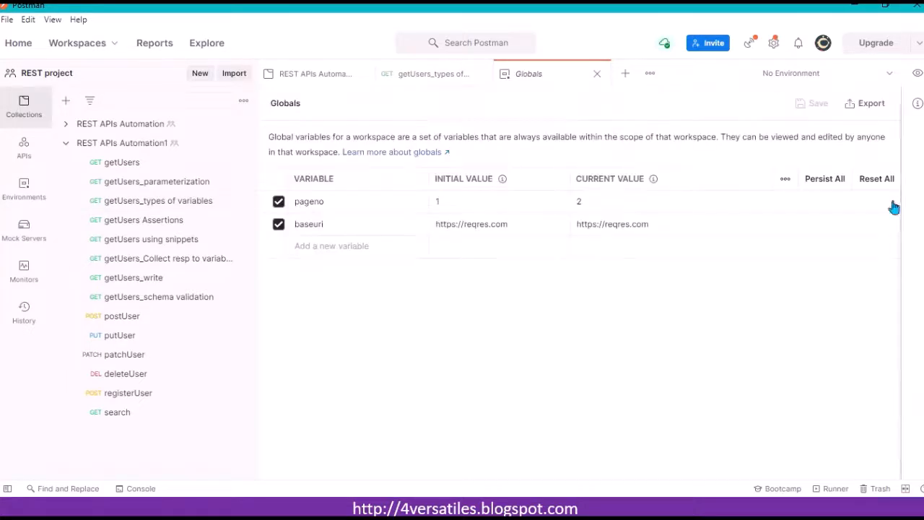
{"action": "left_click", "coordinate": [527, 222]}
{"action": "key", "text": "BackSpace"}
{"action": "key", "text": "BackSpace"}
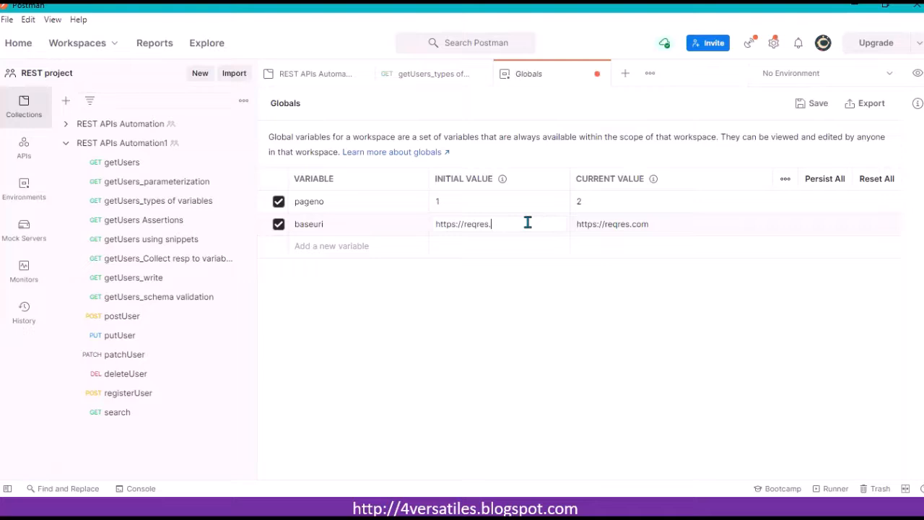
{"action": "left_click", "coordinate": [664, 225]}
{"action": "left_click", "coordinate": [811, 109]}
{"action": "left_click", "coordinate": [596, 75]}
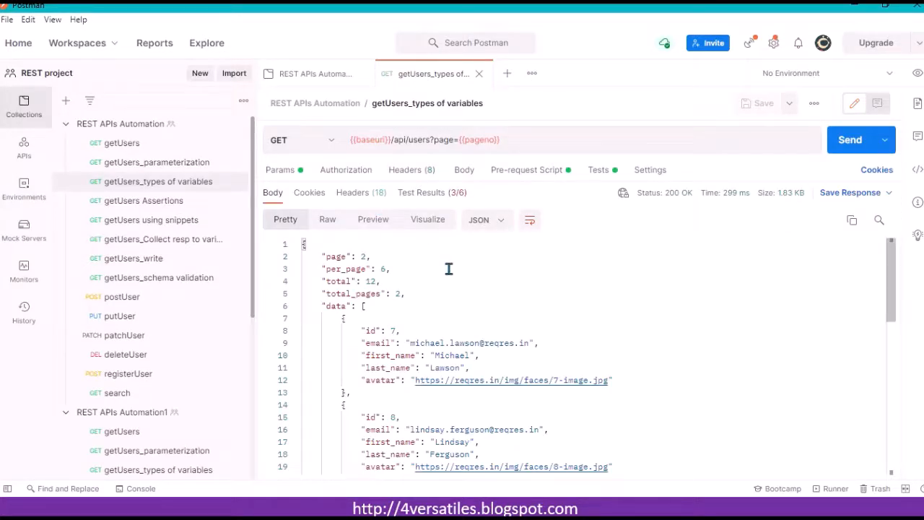
Step: Close the open tabs and send REST APIs Automation1's getUsers_types of variables request
{"action": "left_click", "coordinate": [478, 75]}
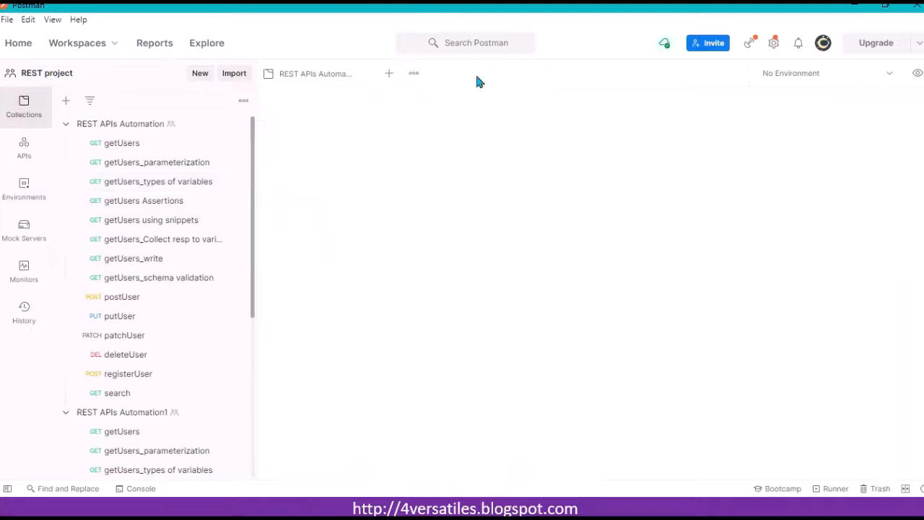
{"action": "left_click", "coordinate": [364, 76]}
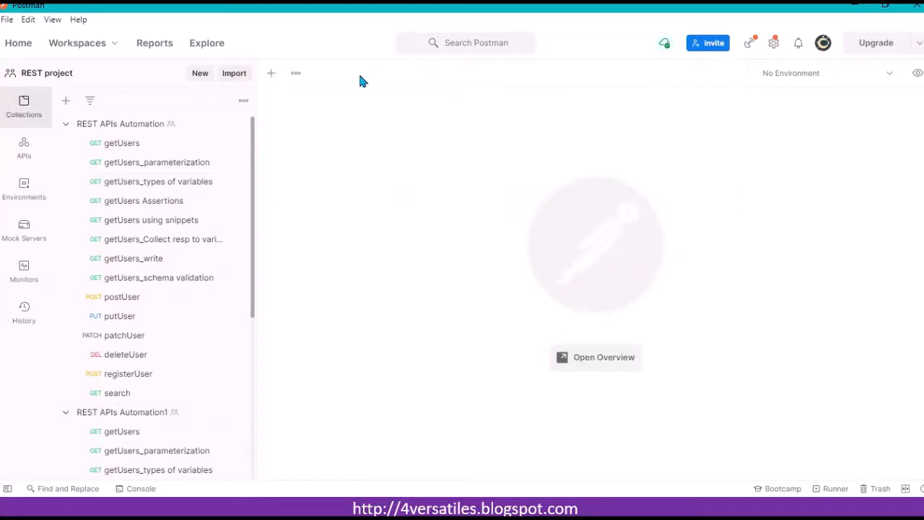
{"action": "left_click", "coordinate": [163, 473]}
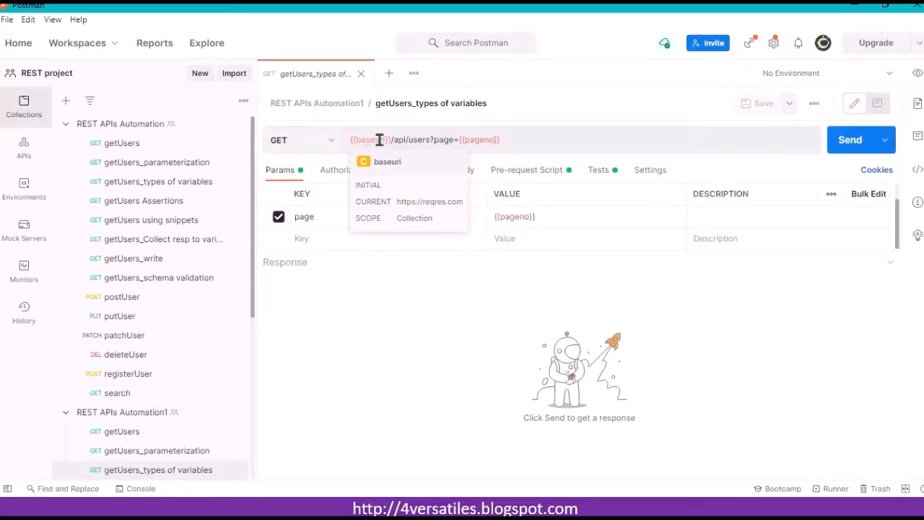
{"action": "left_click", "coordinate": [550, 134]}
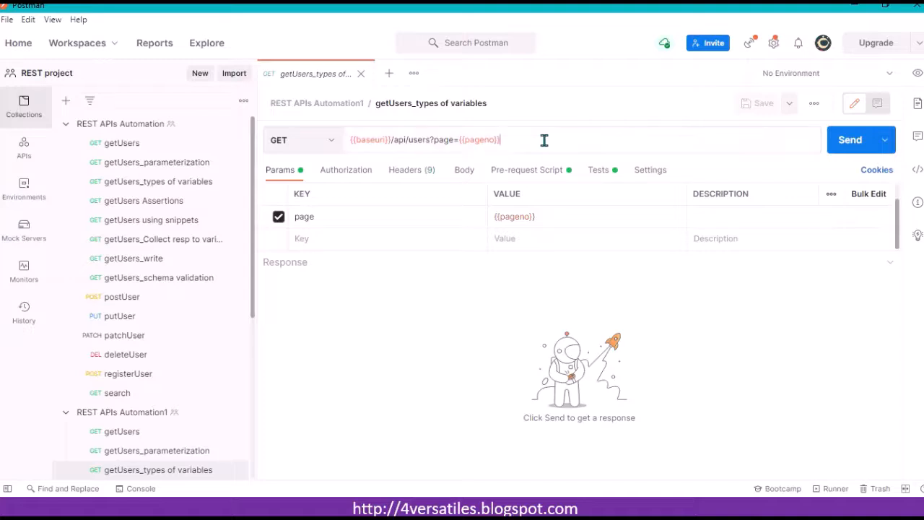
{"action": "left_click", "coordinate": [850, 140]}
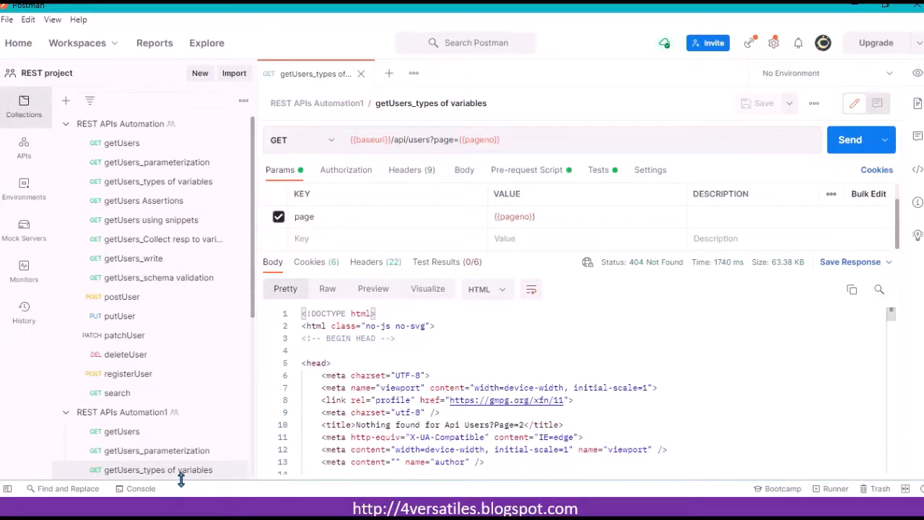
Step: Check the sent request's URL in the console, then clear and close the console
{"action": "left_click", "coordinate": [139, 488]}
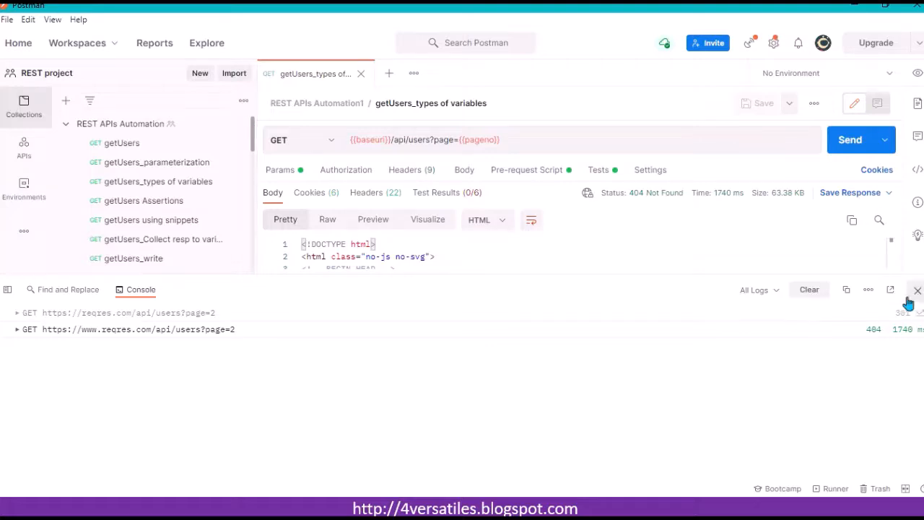
{"action": "left_click", "coordinate": [811, 291]}
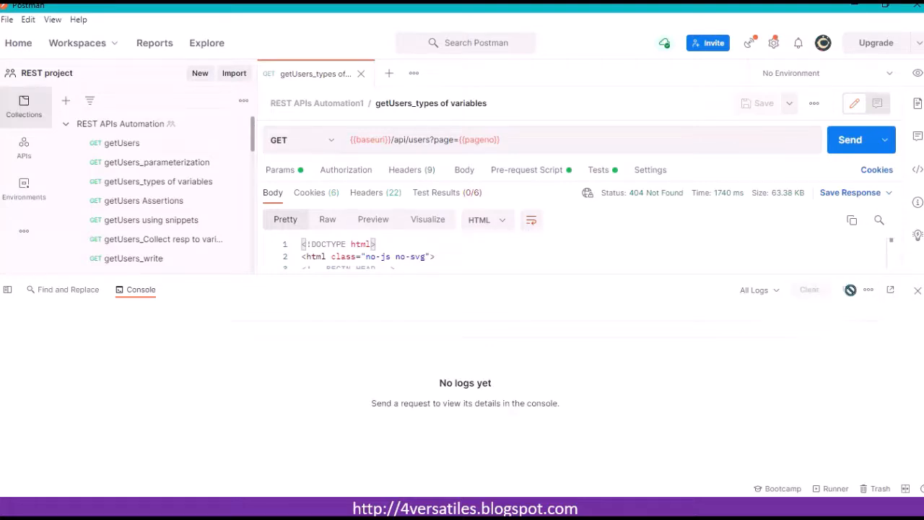
{"action": "left_click", "coordinate": [917, 290]}
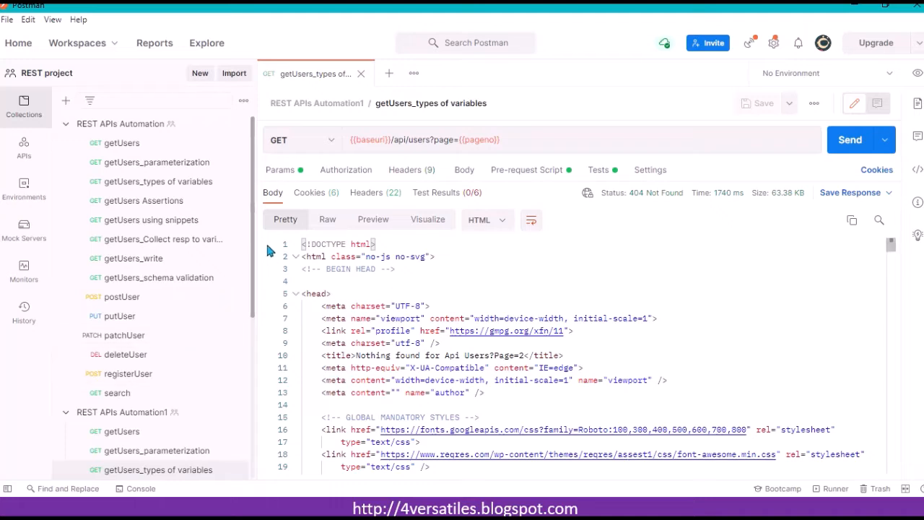
Step: View the REST APIs Automation collection variables and close its tab
{"action": "left_click_drag", "start_coordinate": [252, 241], "coordinate": [250, 182]}
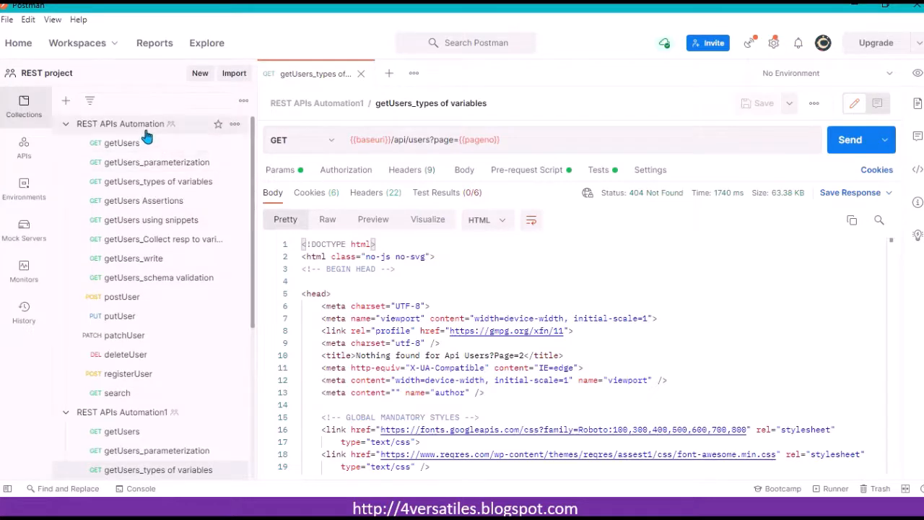
{"action": "left_click", "coordinate": [176, 126]}
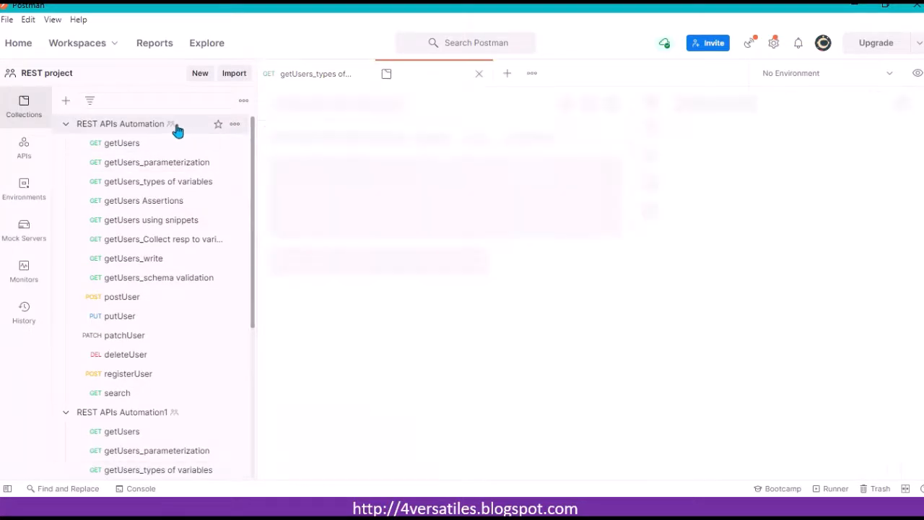
{"action": "left_click", "coordinate": [495, 132]}
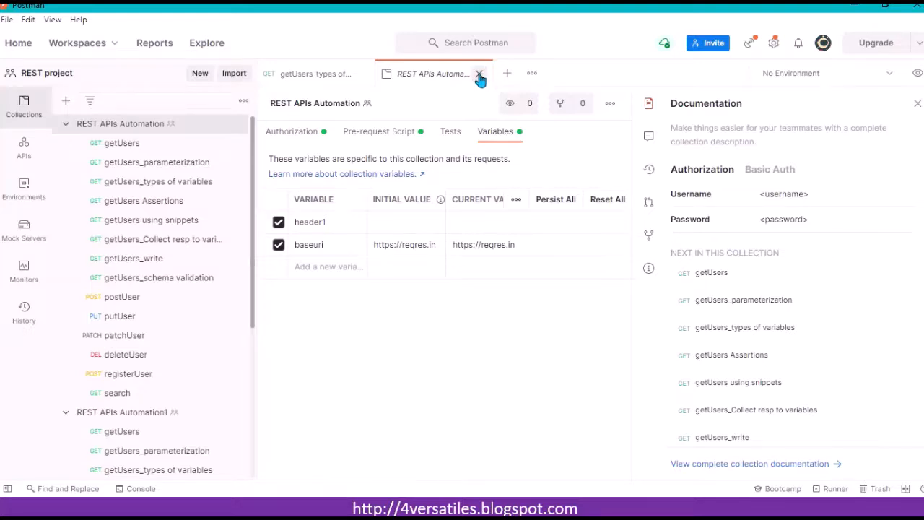
{"action": "left_click", "coordinate": [479, 75]}
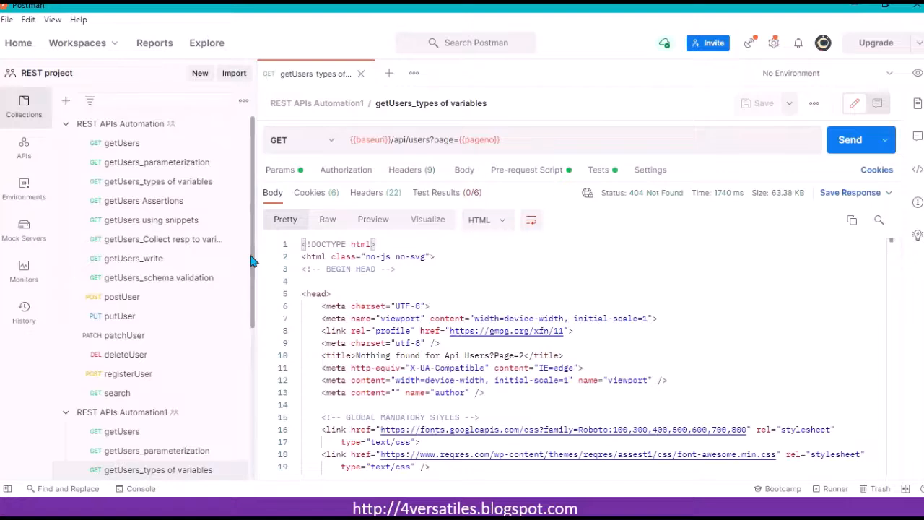
Step: Create a new environment named SIT1 with a variable csd, save it, and close its tab
{"action": "left_click_drag", "start_coordinate": [252, 261], "coordinate": [257, 377]}
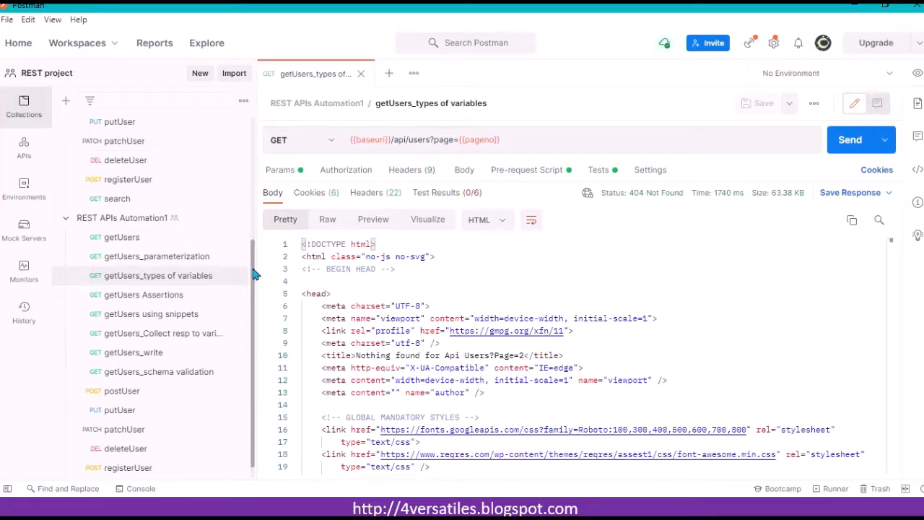
{"action": "left_click_drag", "start_coordinate": [253, 271], "coordinate": [251, 285]}
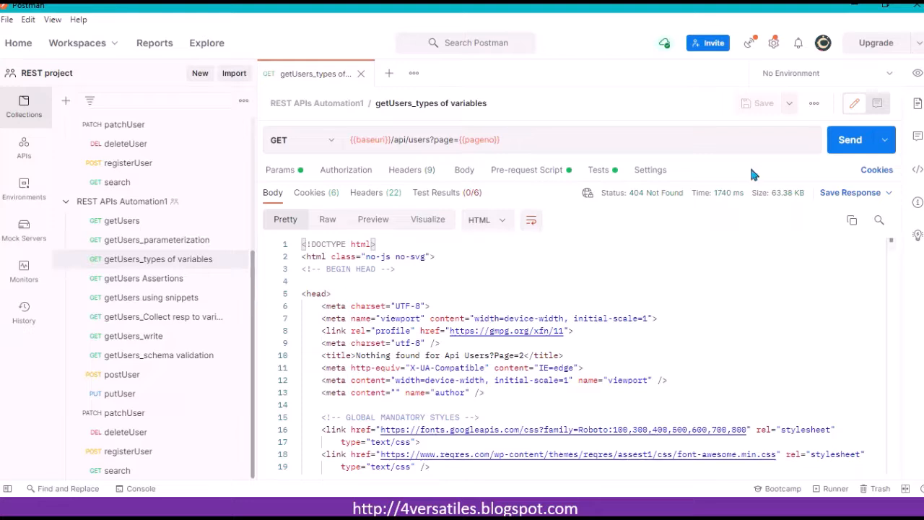
{"action": "left_click", "coordinate": [916, 75]}
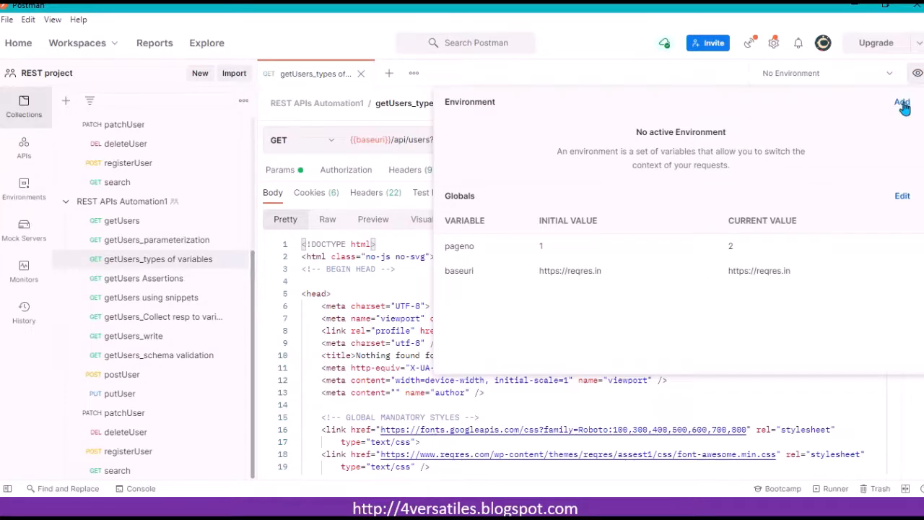
{"action": "left_click", "coordinate": [901, 101]}
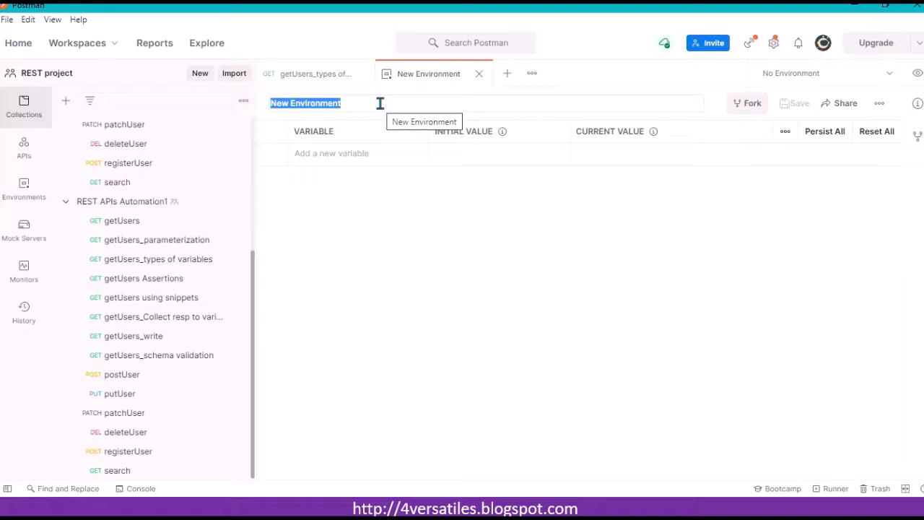
{"action": "type", "text": "SIT1"}
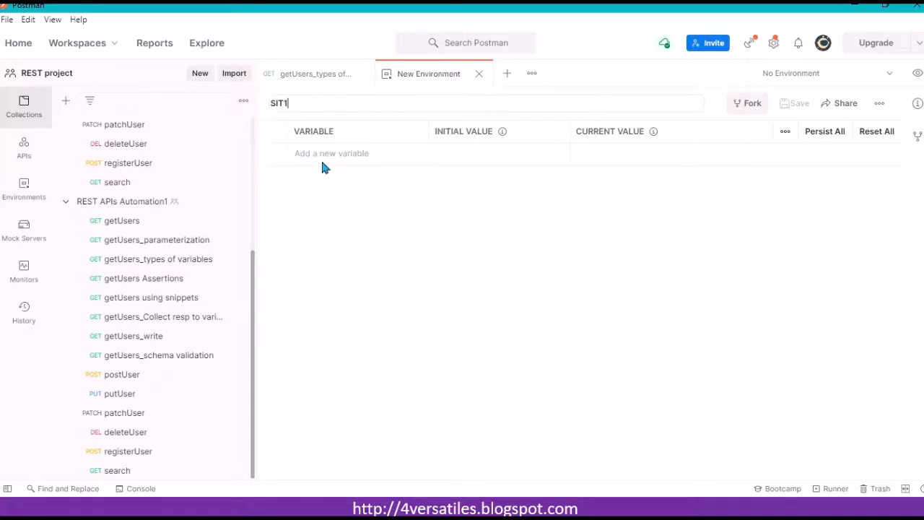
{"action": "left_click", "coordinate": [320, 156]}
{"action": "type", "text": "csdv"}
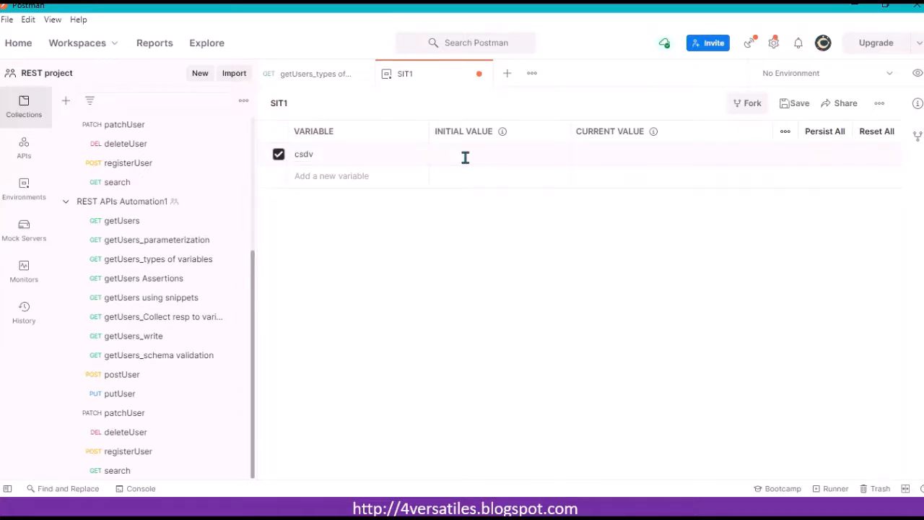
{"action": "left_click", "coordinate": [465, 158]}
{"action": "left_click", "coordinate": [798, 103]}
{"action": "left_click", "coordinate": [478, 73]}
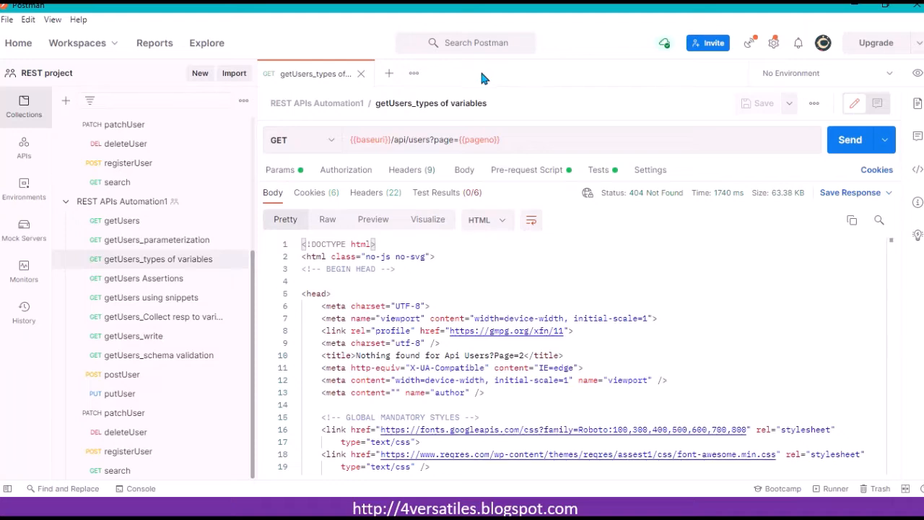
Step: Activate the SIT environment and view its variables in the environment quick look
{"action": "left_click", "coordinate": [889, 74]}
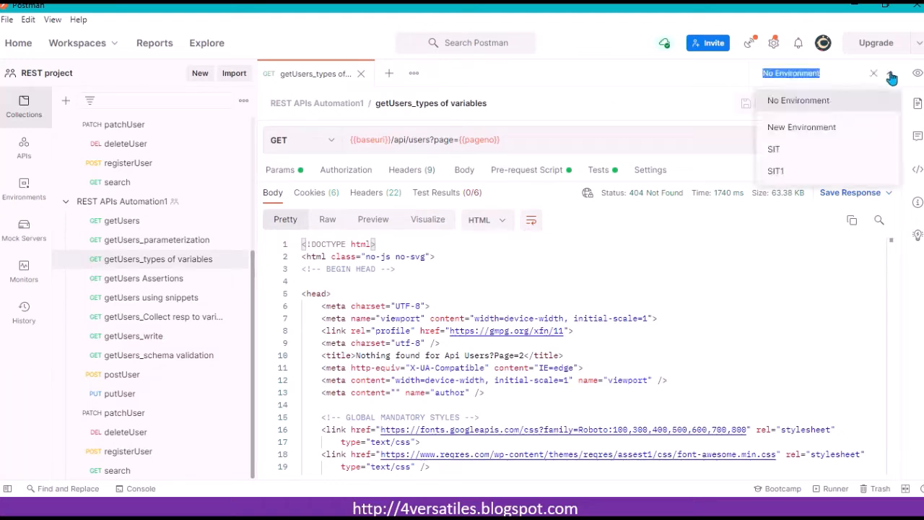
{"action": "left_click", "coordinate": [774, 149]}
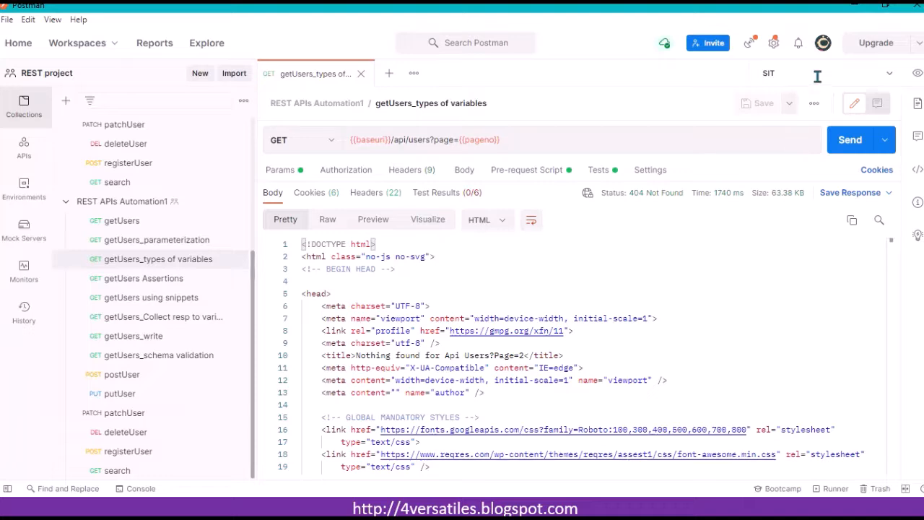
{"action": "left_click", "coordinate": [918, 75]}
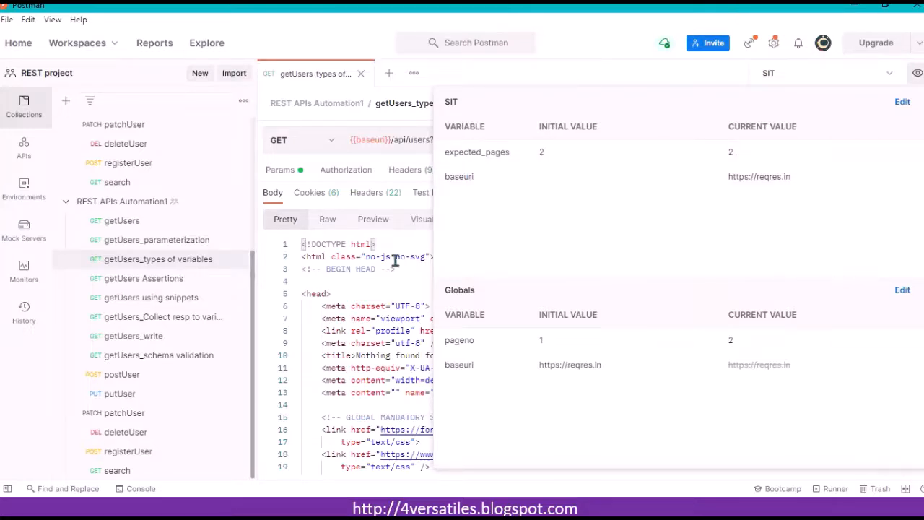
Step: View REST APIs Automation1's collection variables, then return to the request and inspect the baseuri variable
{"action": "left_click", "coordinate": [147, 206]}
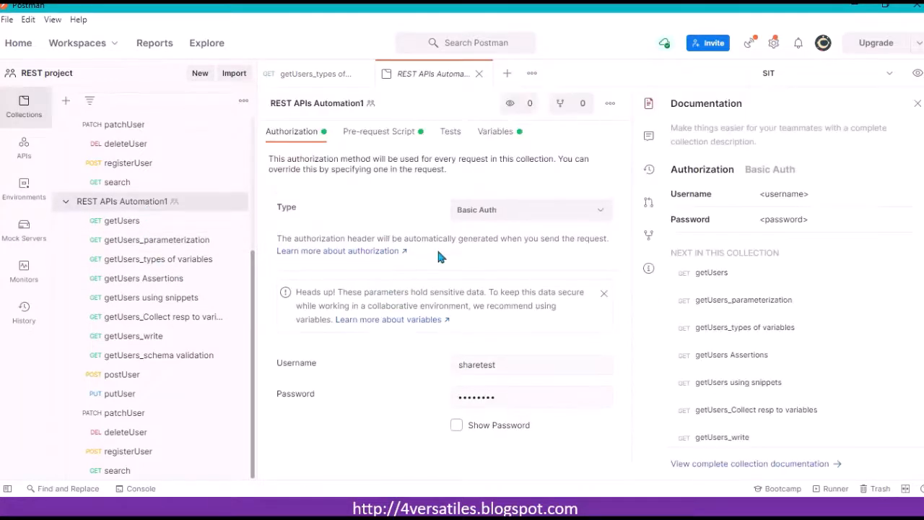
{"action": "left_click", "coordinate": [491, 134]}
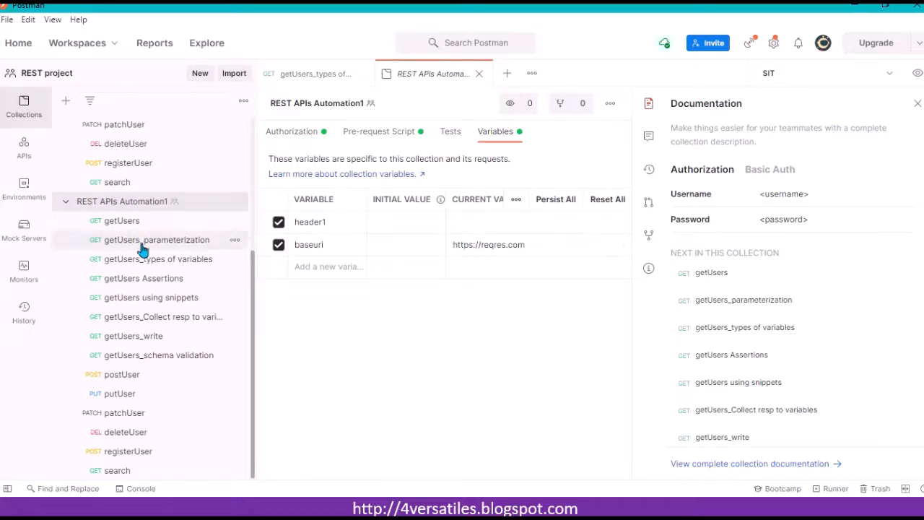
{"action": "left_click", "coordinate": [150, 262]}
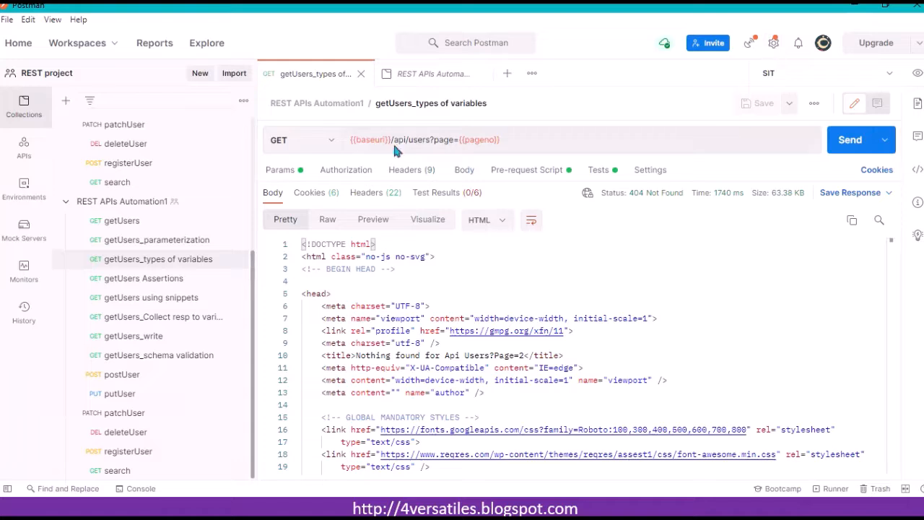
{"action": "mouse_move", "coordinate": [368, 137]}
Step: Switch to No Environment, inspect baseuri's scope in the URL, and send the request
{"action": "left_click", "coordinate": [889, 75]}
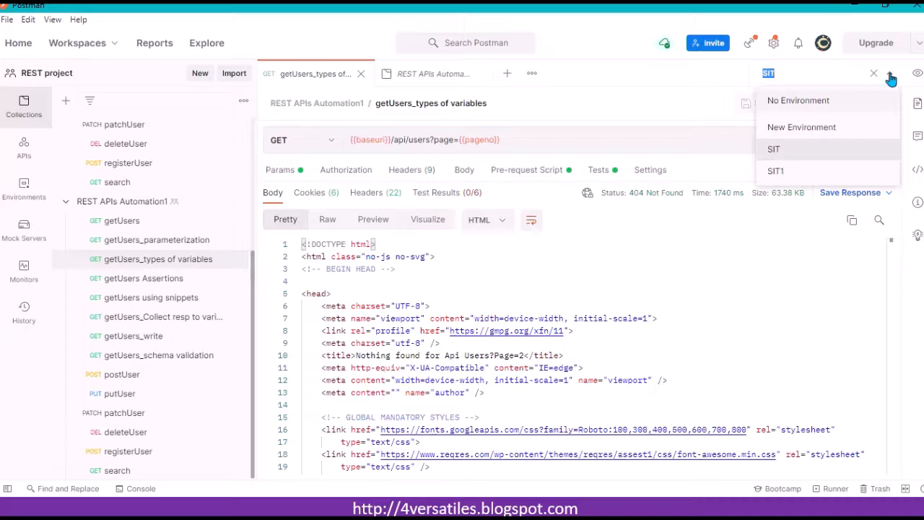
{"action": "left_click", "coordinate": [778, 102]}
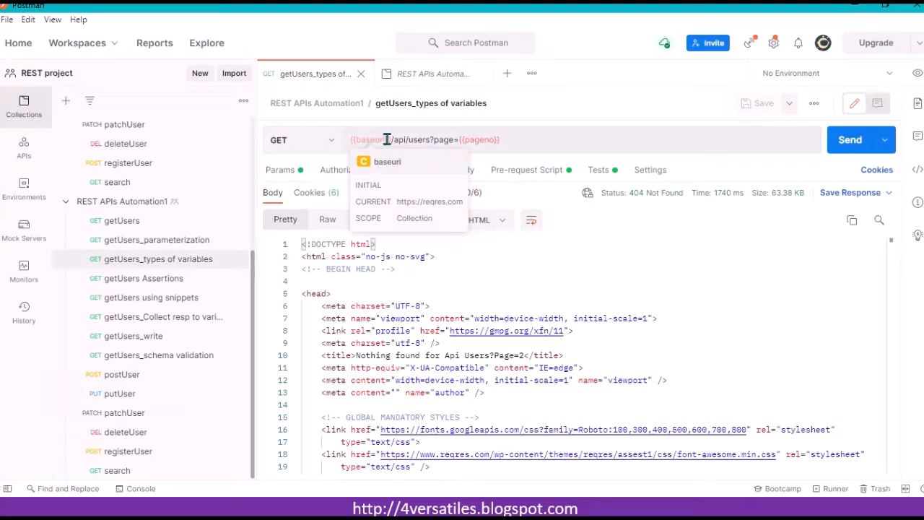
{"action": "left_click", "coordinate": [534, 137]}
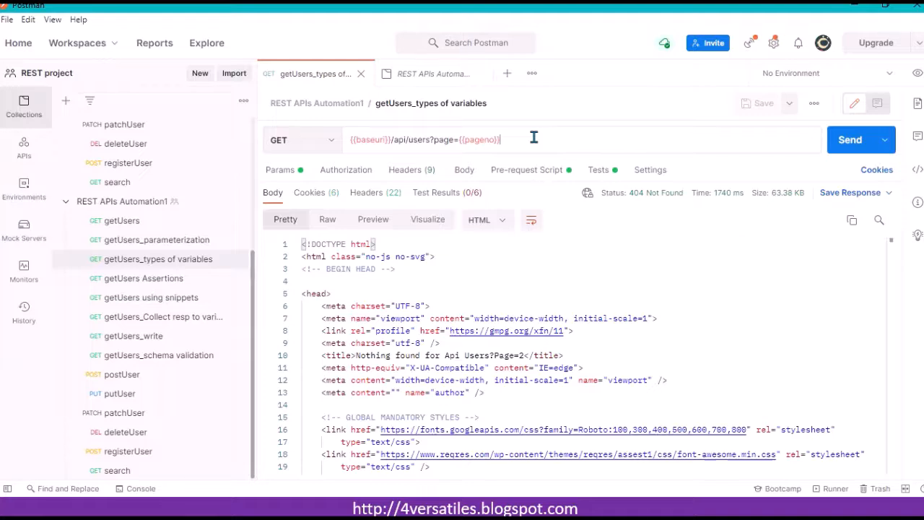
{"action": "key", "text": "ctrl+Return"}
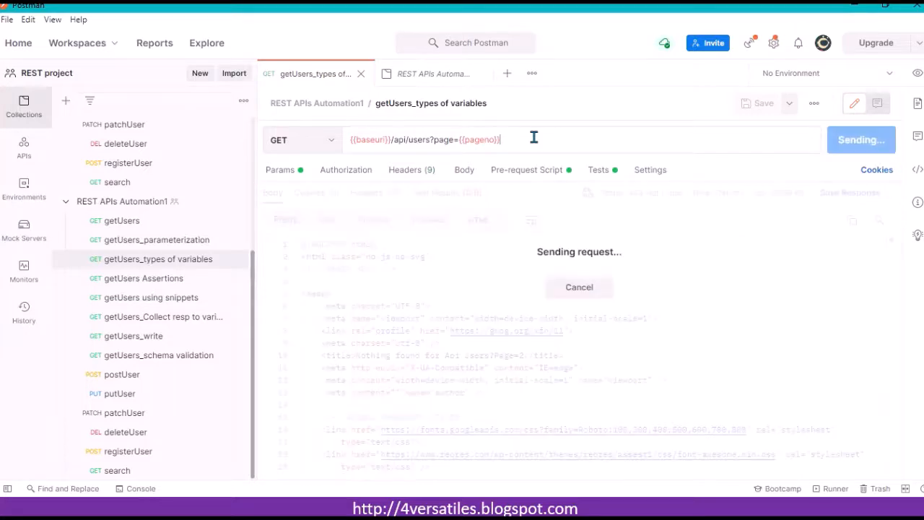
Step: Reactivate the SIT environment and review its variables and globals in the quick look
{"action": "left_click", "coordinate": [892, 76]}
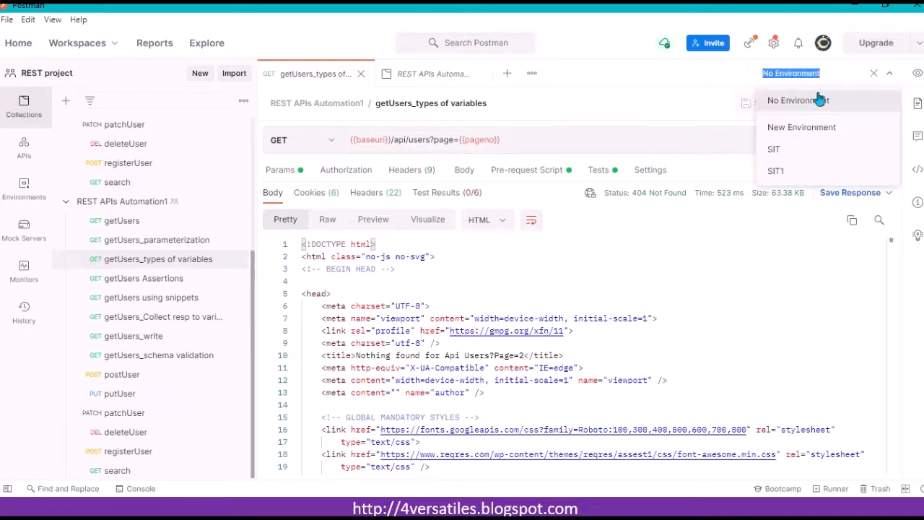
{"action": "left_click", "coordinate": [786, 148]}
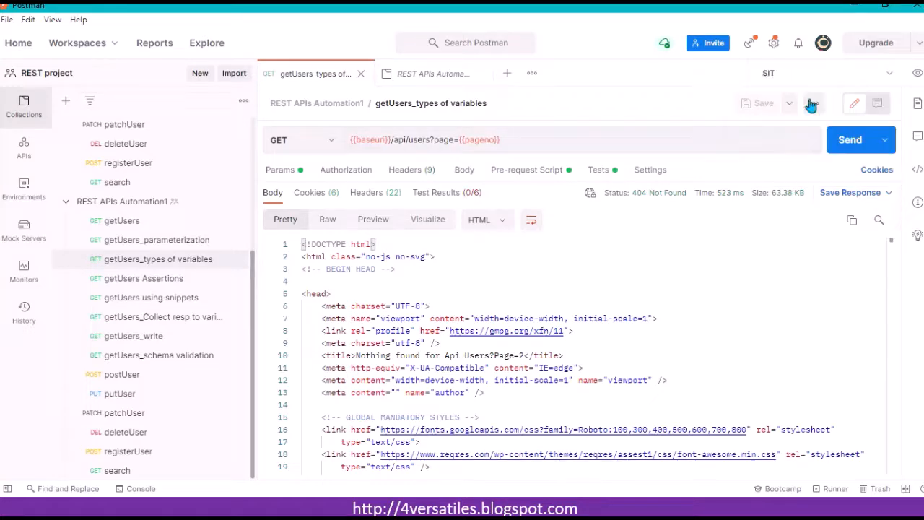
{"action": "left_click", "coordinate": [915, 74]}
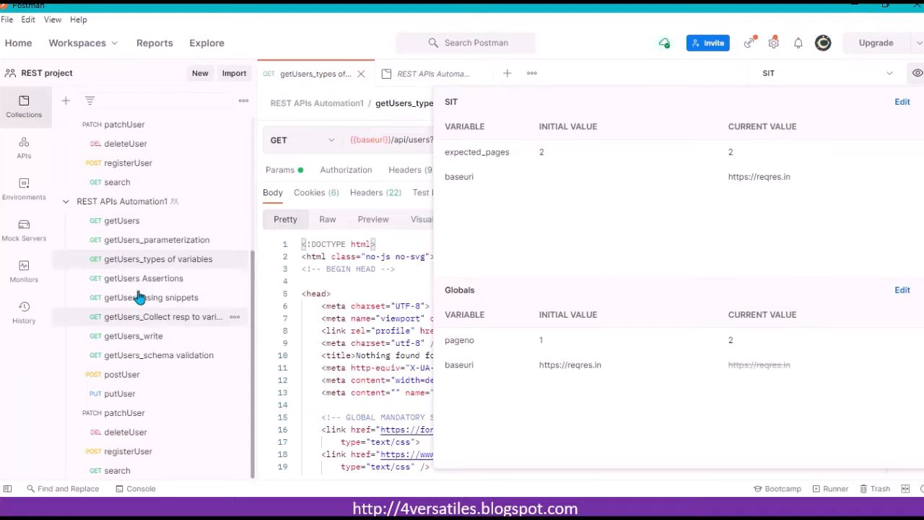
{"action": "left_click", "coordinate": [825, 69]}
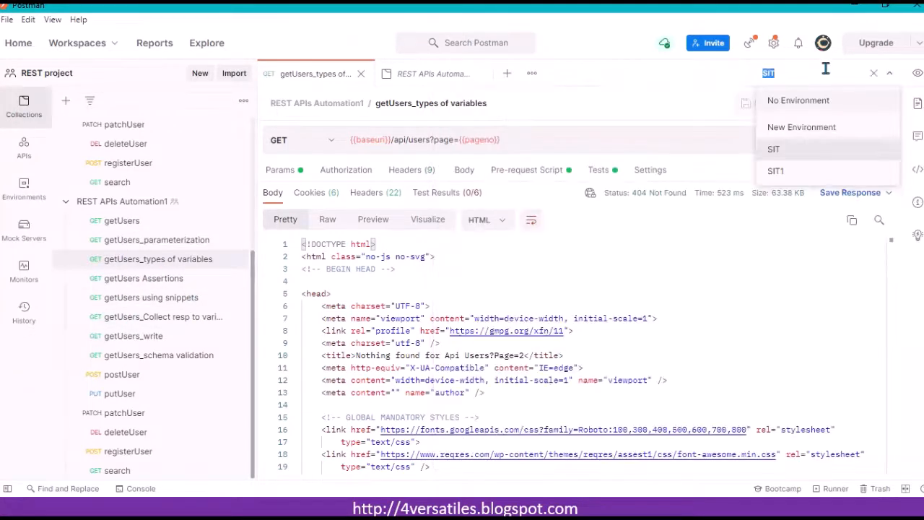
{"action": "left_click", "coordinate": [829, 155]}
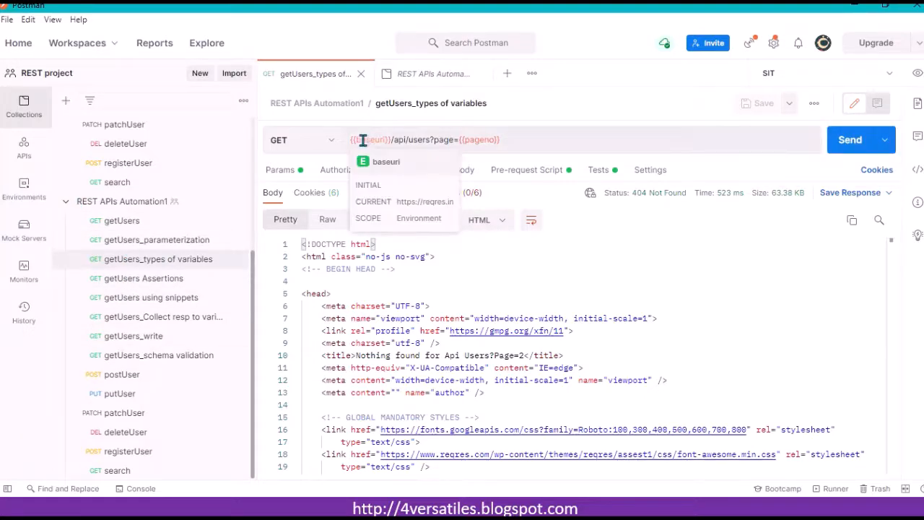
Step: Inspect baseuri's environment scope in the URL and send the getUsers_types of variables request
{"action": "left_click", "coordinate": [523, 140]}
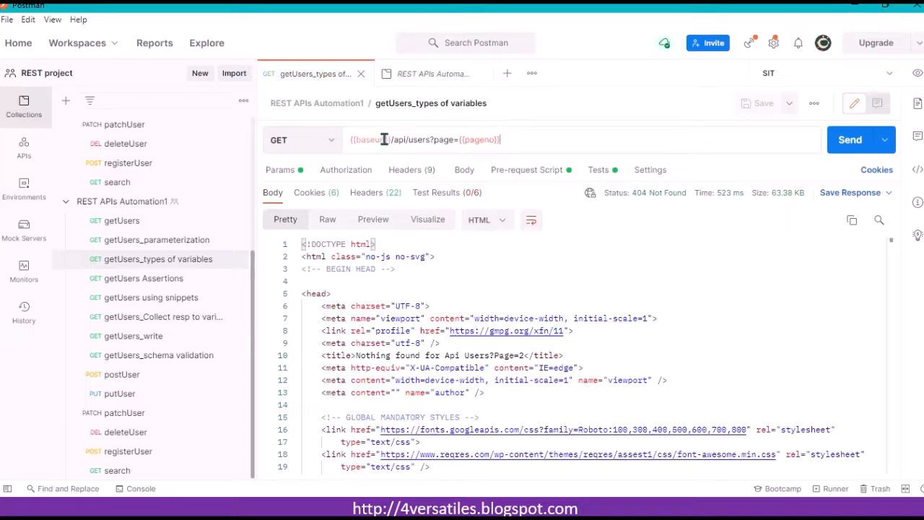
{"action": "mouse_move", "coordinate": [384, 139]}
{"action": "left_click", "coordinate": [853, 145]}
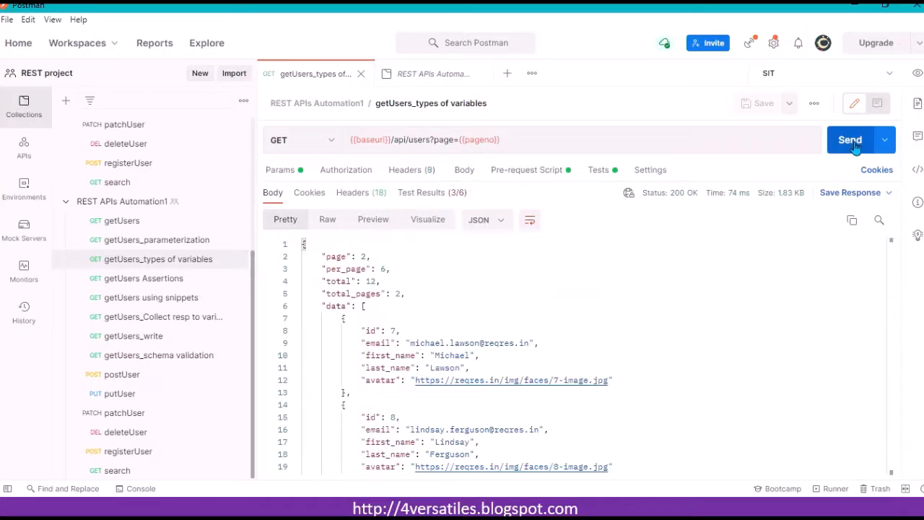
Step: Switch to No Environment and compare baseuri with the REST APIs Automation1 collection variables
{"action": "left_click", "coordinate": [790, 72]}
{"action": "left_click", "coordinate": [780, 101]}
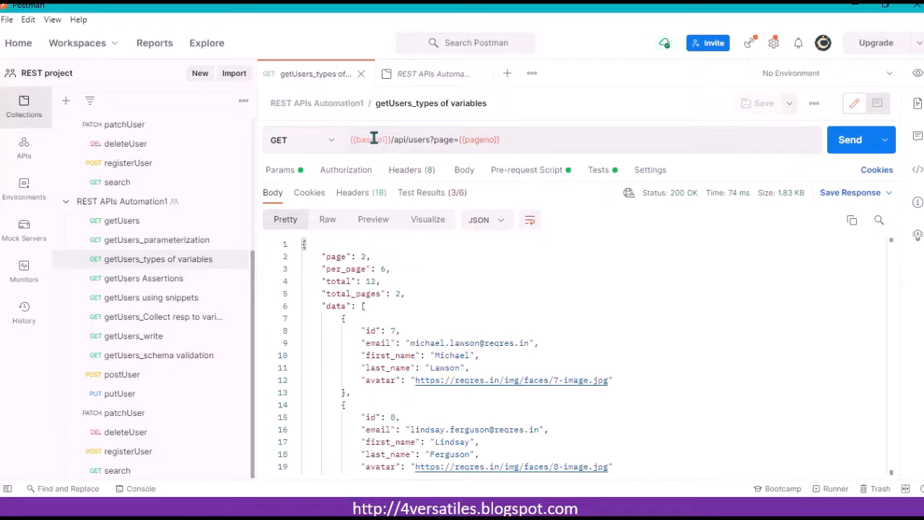
{"action": "mouse_move", "coordinate": [373, 138]}
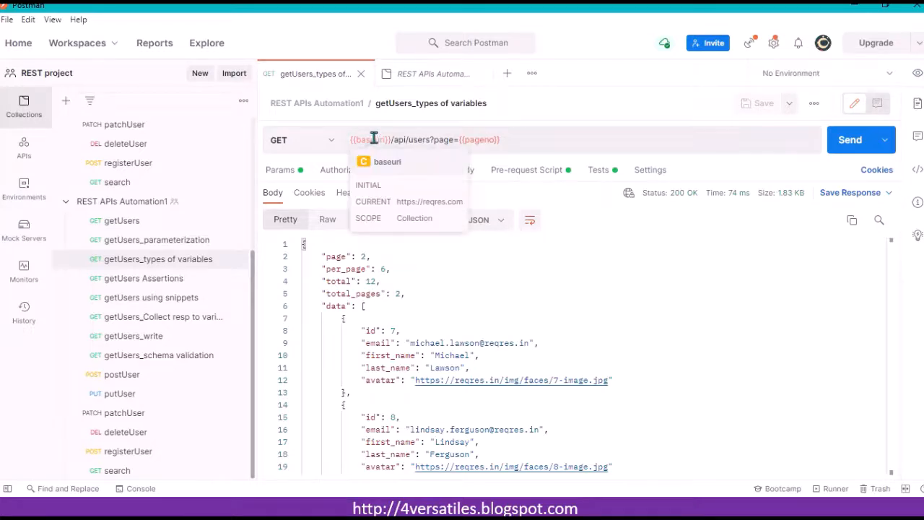
{"action": "left_click", "coordinate": [173, 205]}
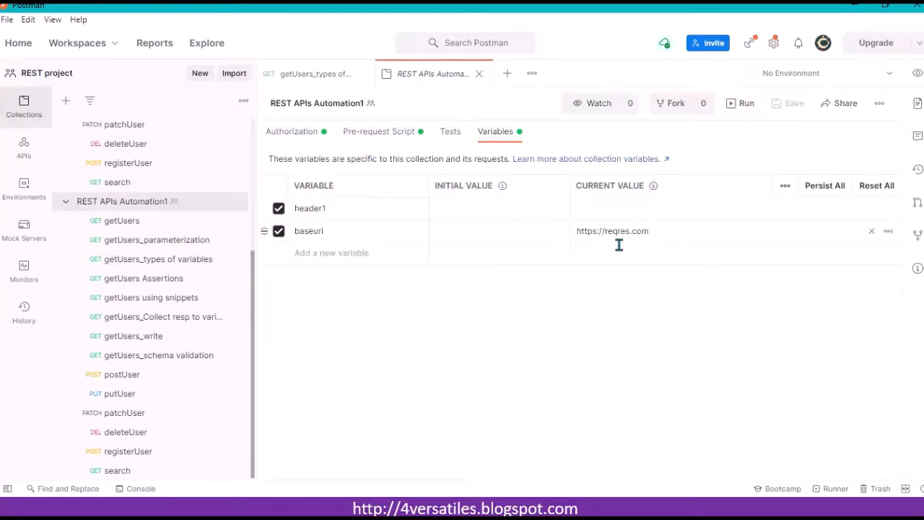
{"action": "left_click", "coordinate": [178, 260]}
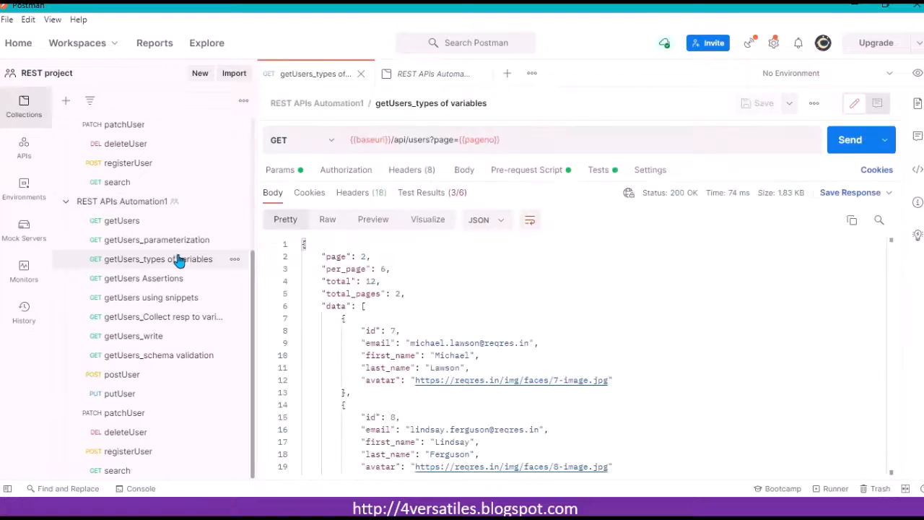
Step: Select the SIT environment and review the request's Tests script, enlarging the script pane
{"action": "left_click", "coordinate": [812, 75]}
{"action": "left_click", "coordinate": [773, 148]}
{"action": "left_click", "coordinate": [520, 177]}
{"action": "left_click", "coordinate": [599, 176]}
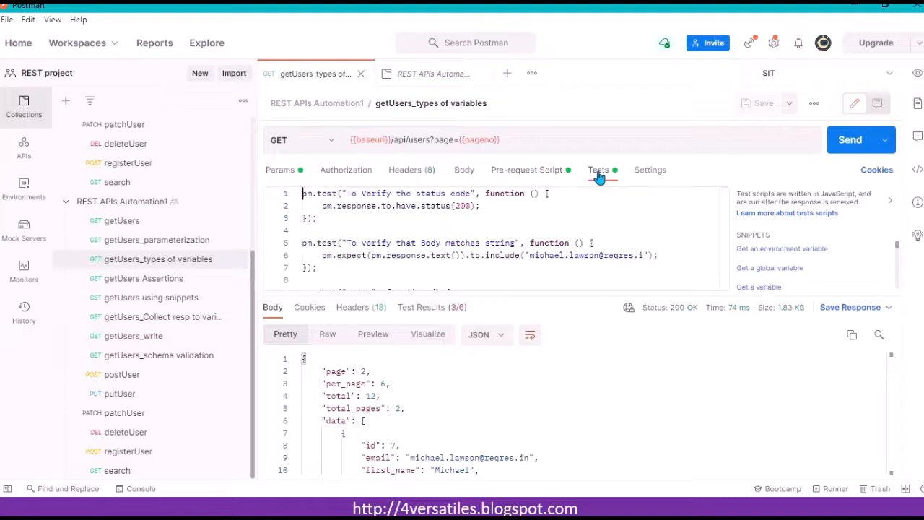
{"action": "left_click", "coordinate": [401, 225]}
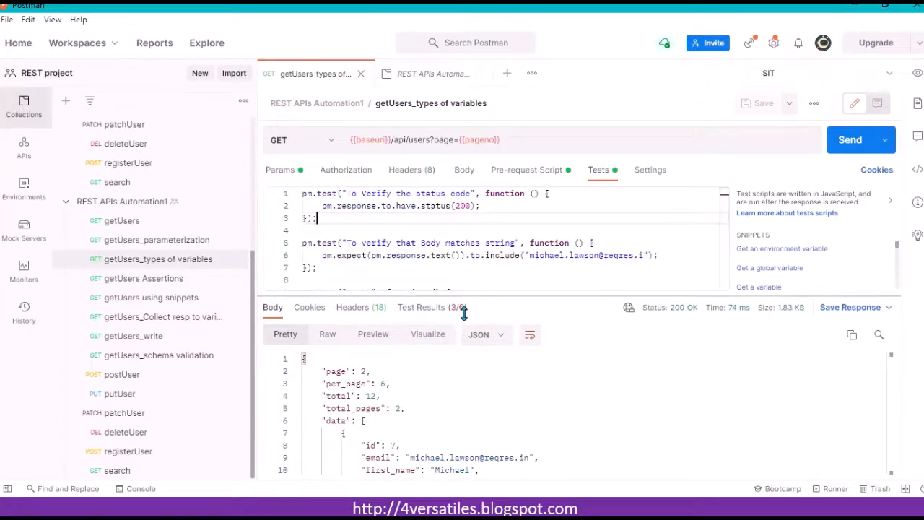
{"action": "left_click_drag", "start_coordinate": [464, 298], "coordinate": [466, 328]}
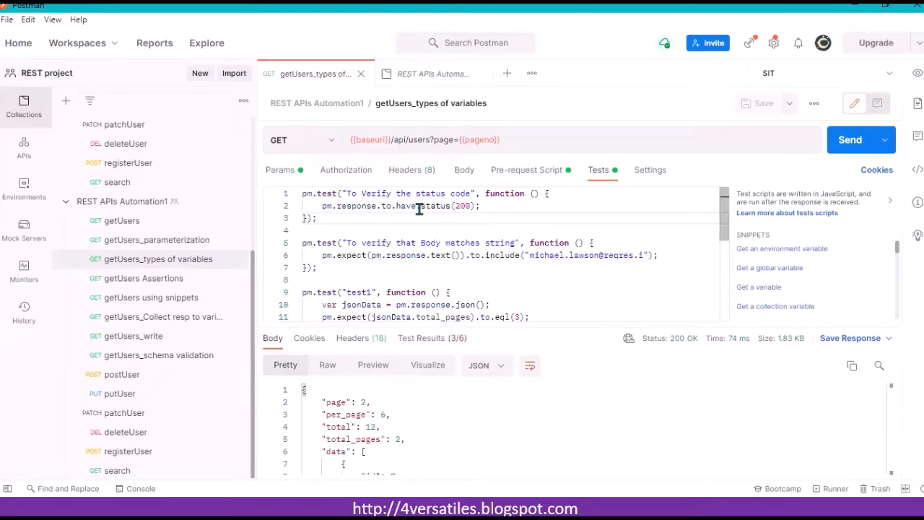
{"action": "left_click", "coordinate": [386, 292]}
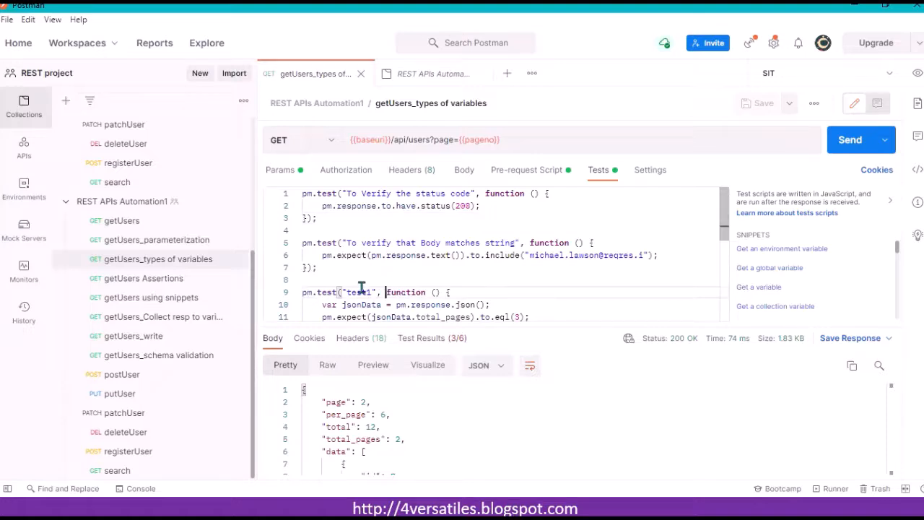
Step: Open REST APIs Automation's getUsers_types of variables request and close the REST APIs Automation1 request tab
{"action": "left_click", "coordinate": [66, 201]}
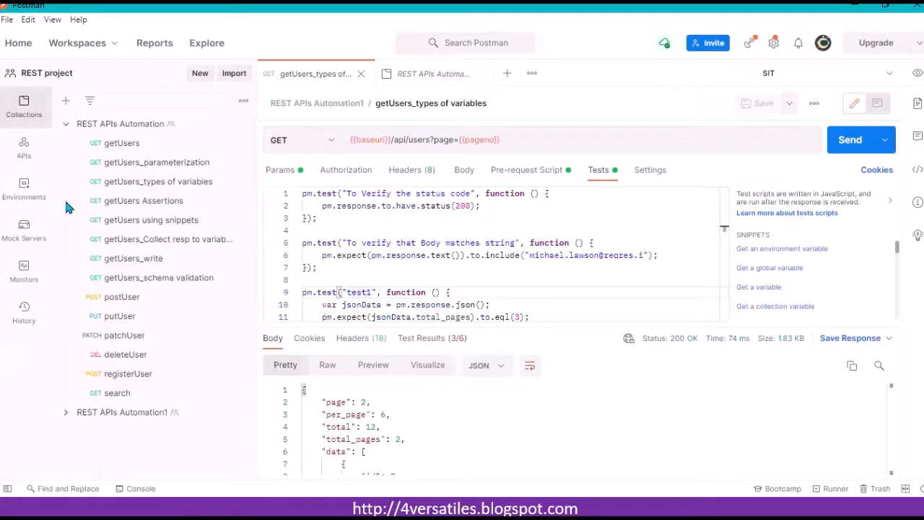
{"action": "left_click", "coordinate": [165, 181]}
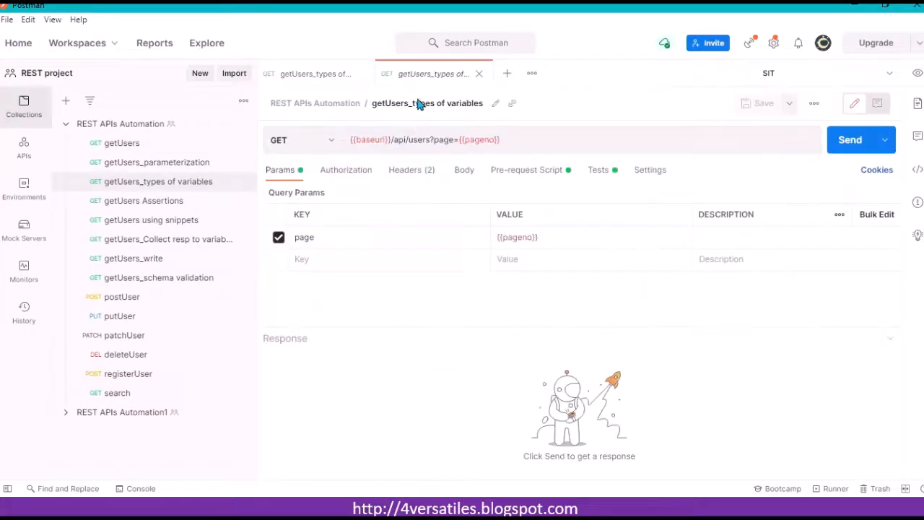
{"action": "left_click", "coordinate": [361, 75]}
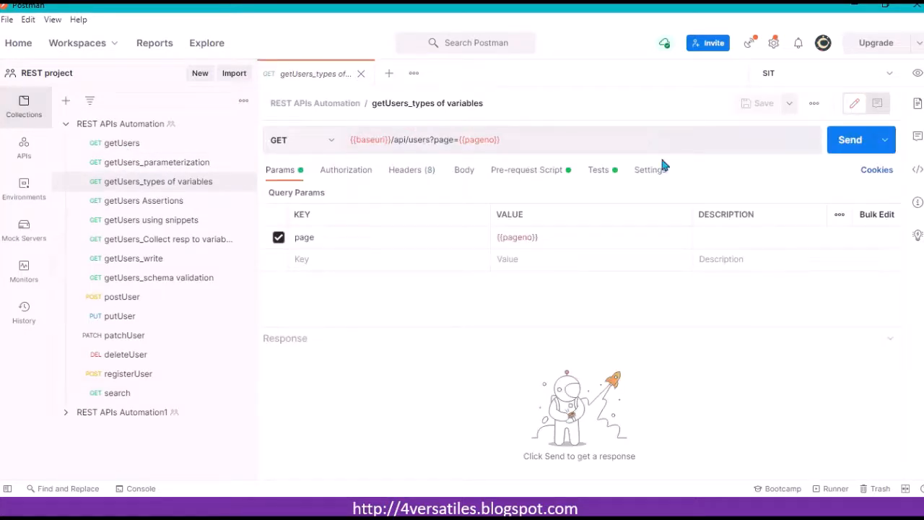
Step: In the Tests script, add a line declaring expected_pages=2; above the test1 block and save the request
{"action": "left_click", "coordinate": [613, 173]}
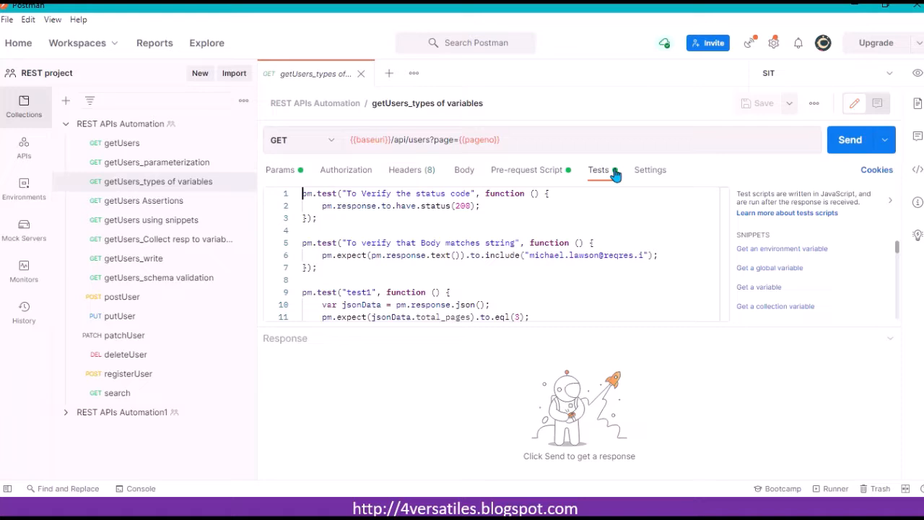
{"action": "left_click", "coordinate": [377, 280]}
{"action": "key", "text": "Down"}
{"action": "key", "text": "Down"}
{"action": "key", "text": "Down"}
{"action": "key", "text": "Down"}
{"action": "key", "text": "Down"}
{"action": "key", "text": "Up"}
{"action": "key", "text": "Up"}
{"action": "key", "text": "Up"}
{"action": "key", "text": "Up"}
{"action": "key", "text": "Up"}
{"action": "key", "text": "Up"}
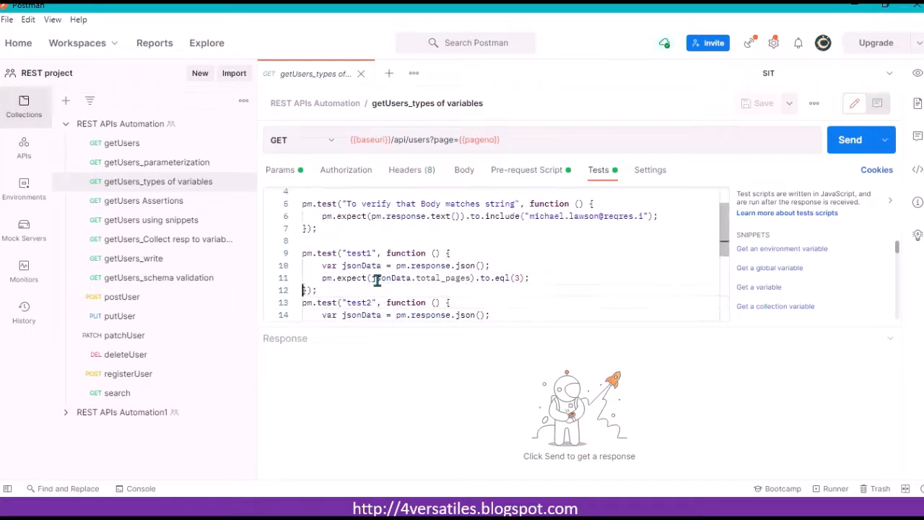
{"action": "key", "text": "Up"}
{"action": "key", "text": "Up"}
{"action": "key", "text": "Up"}
{"action": "key", "text": "Up"}
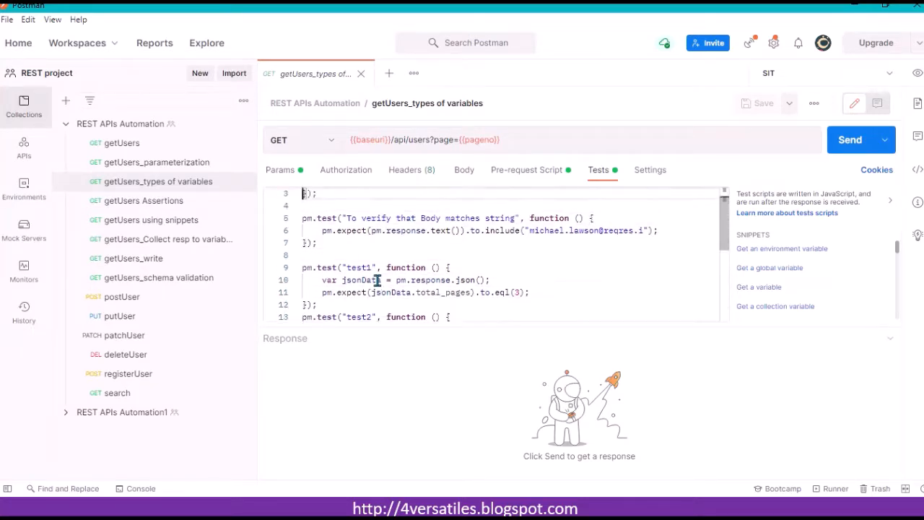
{"action": "key", "text": "Down"}
{"action": "key", "text": "Down"}
{"action": "key", "text": "Down"}
{"action": "key", "text": "Down"}
{"action": "key", "text": "Down"}
{"action": "key", "text": "Return"}
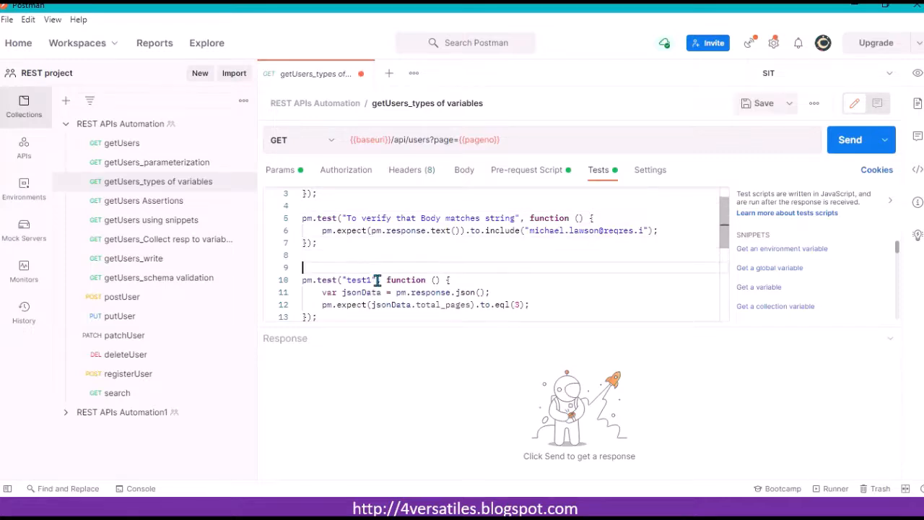
{"action": "left_click", "coordinate": [522, 275]}
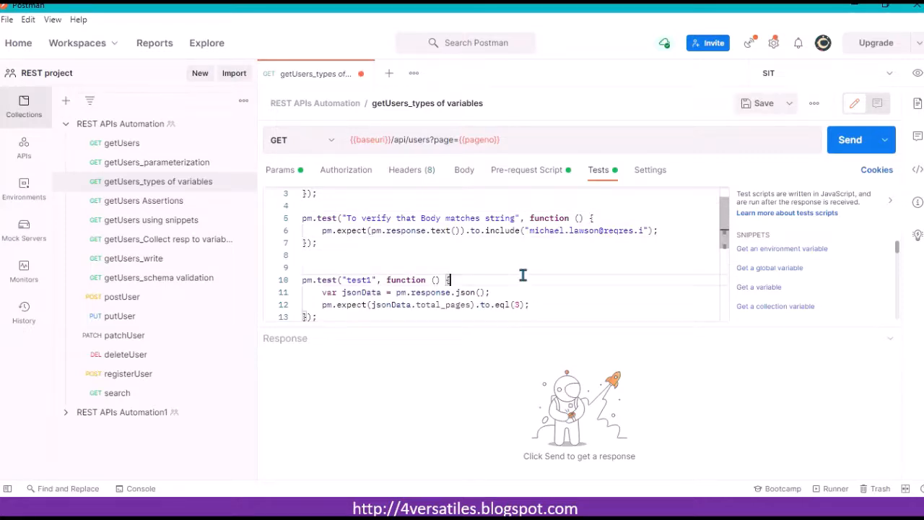
{"action": "left_click", "coordinate": [336, 271]}
{"action": "type", "text": "expected_"}
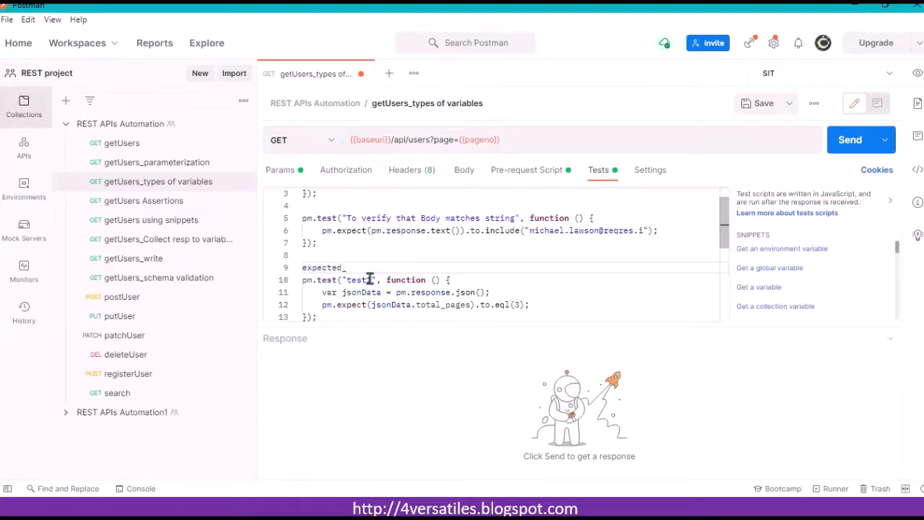
{"action": "type", "text": "pages=2;"}
{"action": "key", "text": "ctrl+s"}
Step: Replace the literal 3 in test1's eql assertion with expected_pages and save
{"action": "left_click", "coordinate": [520, 303]}
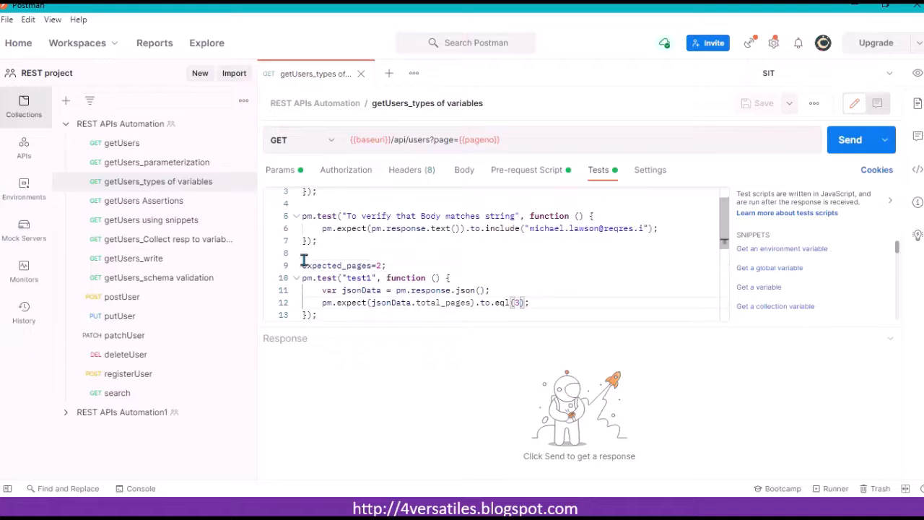
{"action": "left_click_drag", "start_coordinate": [303, 265], "coordinate": [354, 264]}
{"action": "left_click_drag", "start_coordinate": [363, 265], "coordinate": [295, 268]}
{"action": "key", "text": "ctrl+c"}
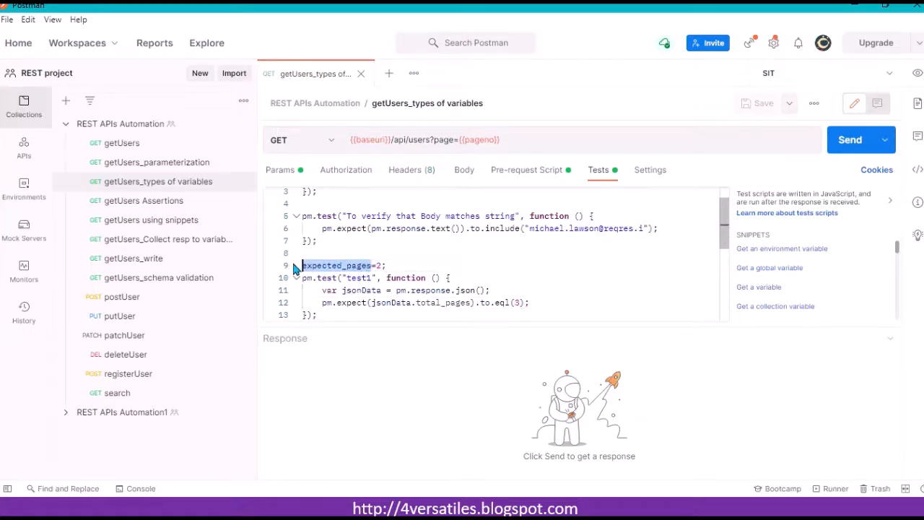
{"action": "double_click", "coordinate": [520, 302]}
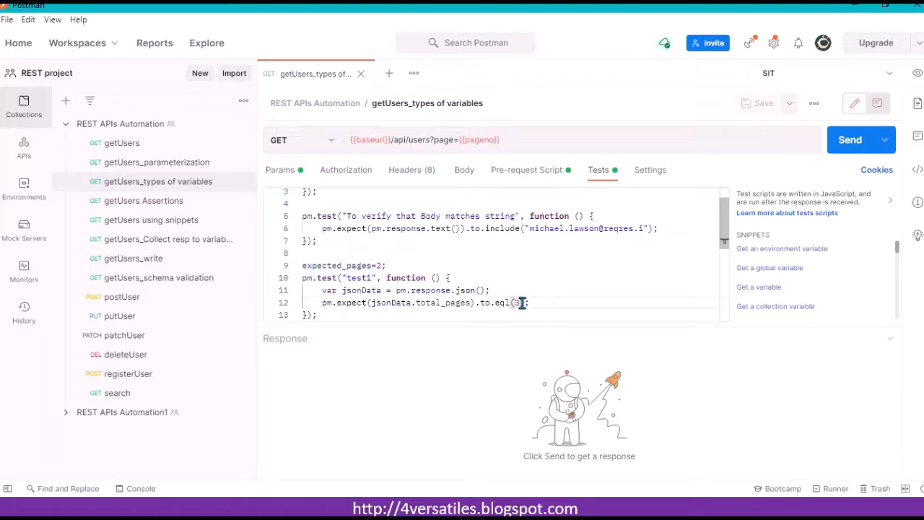
{"action": "key", "text": "BackSpace"}
{"action": "key", "text": "ctrl+v"}
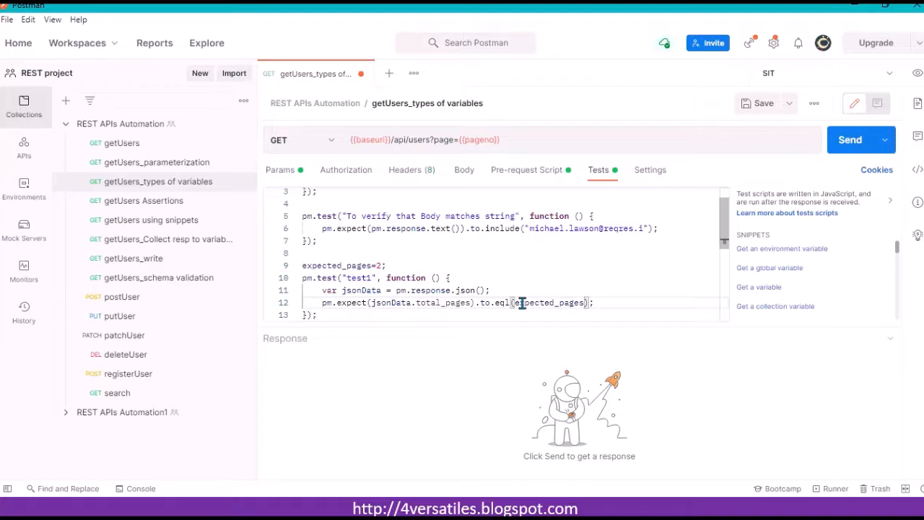
{"action": "left_click", "coordinate": [518, 274]}
{"action": "key", "text": "ctrl+s"}
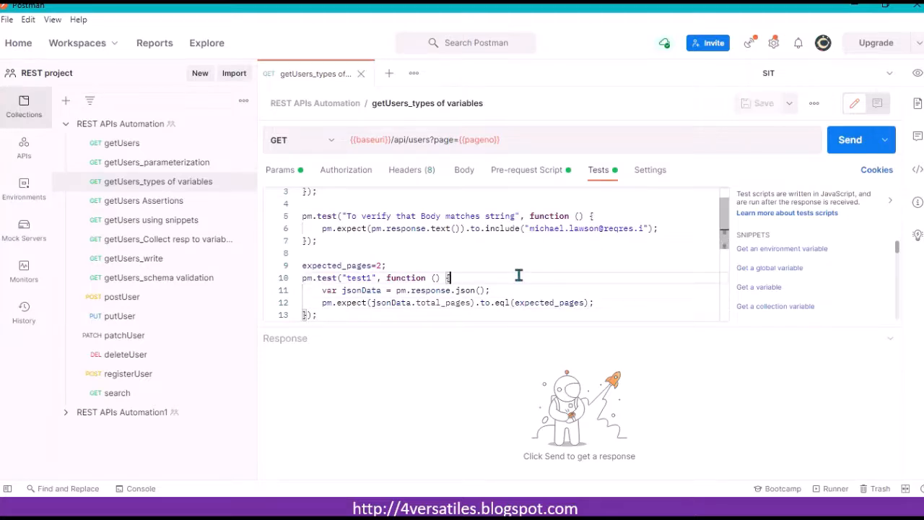
Step: Change the script's expected_pages value to 10 and save
{"action": "left_click", "coordinate": [381, 265]}
{"action": "key", "text": "BackSpace"}
{"action": "type", "text": "10"}
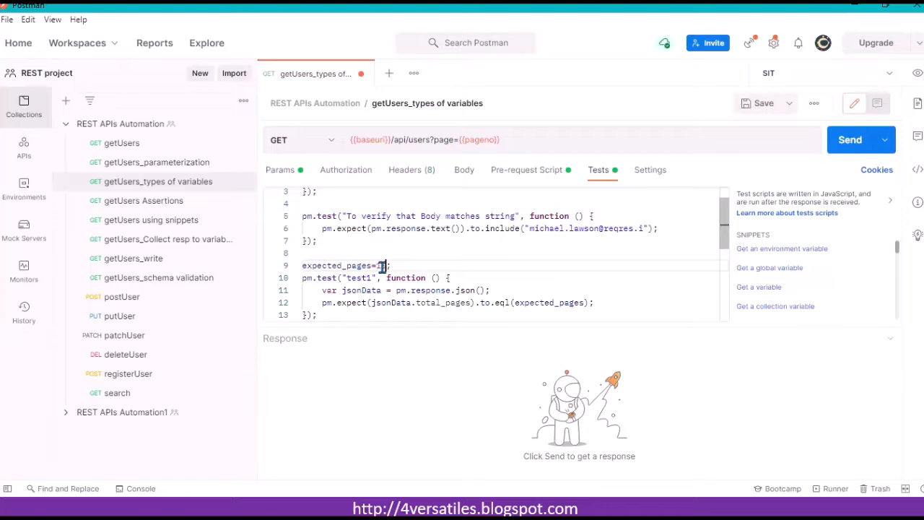
{"action": "key", "text": "ctrl+s"}
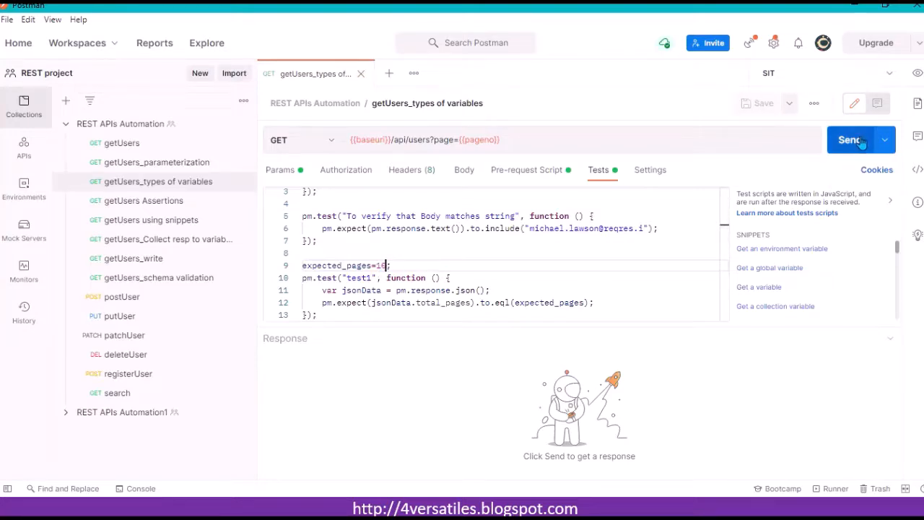
Step: Check the SIT environment and global variables, then send the request and open the test results
{"action": "left_click", "coordinate": [916, 75]}
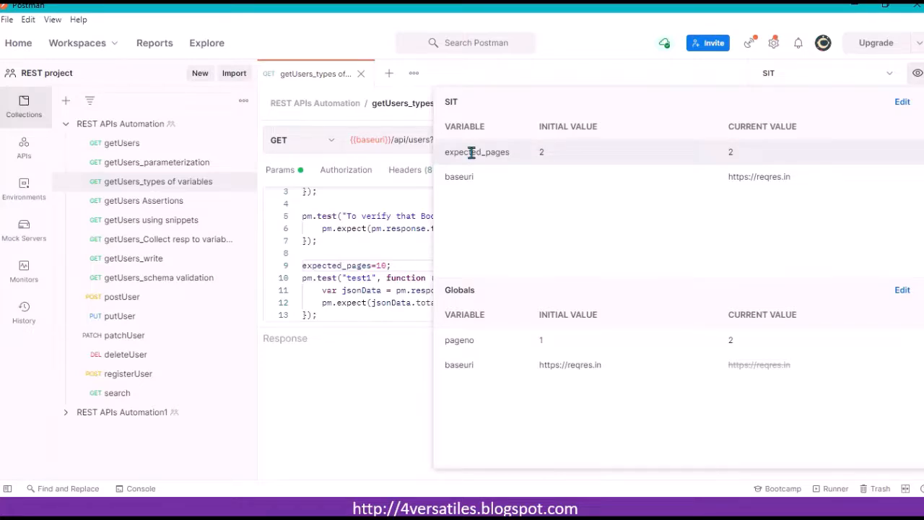
{"action": "left_click", "coordinate": [357, 267]}
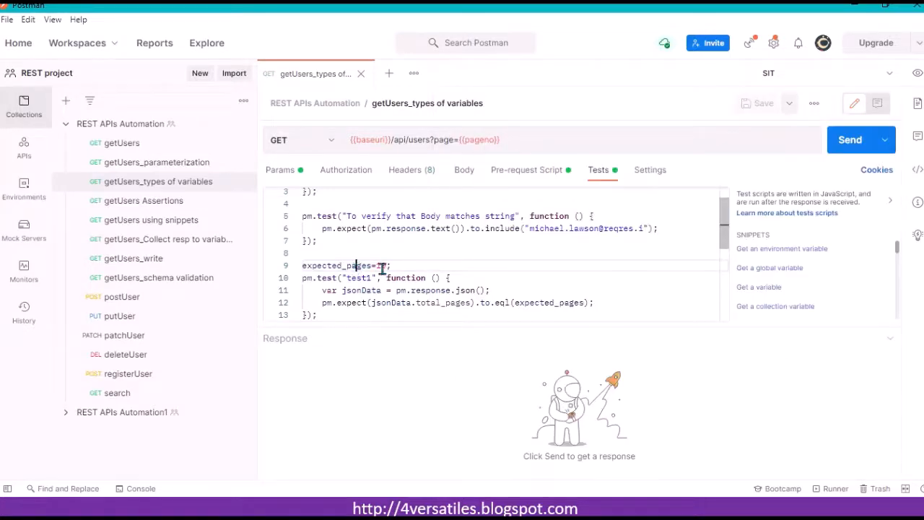
{"action": "left_click", "coordinate": [408, 268]}
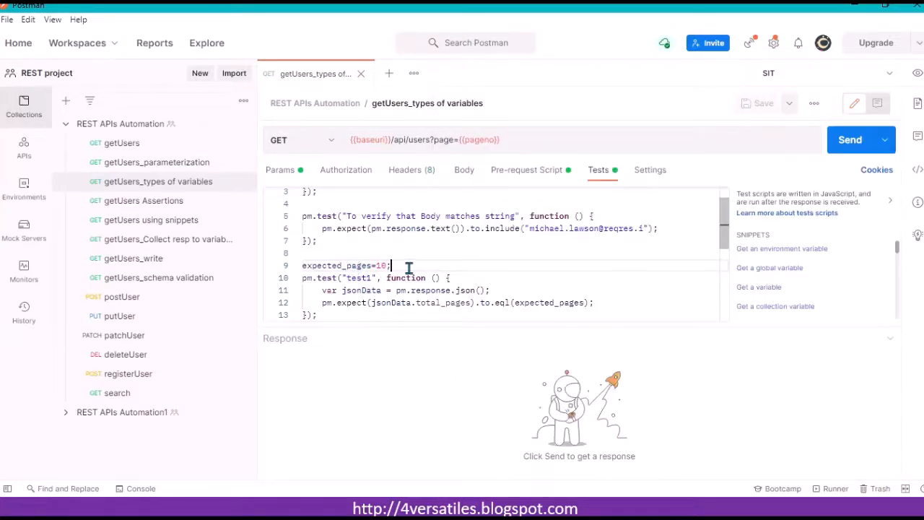
{"action": "left_click", "coordinate": [859, 147]}
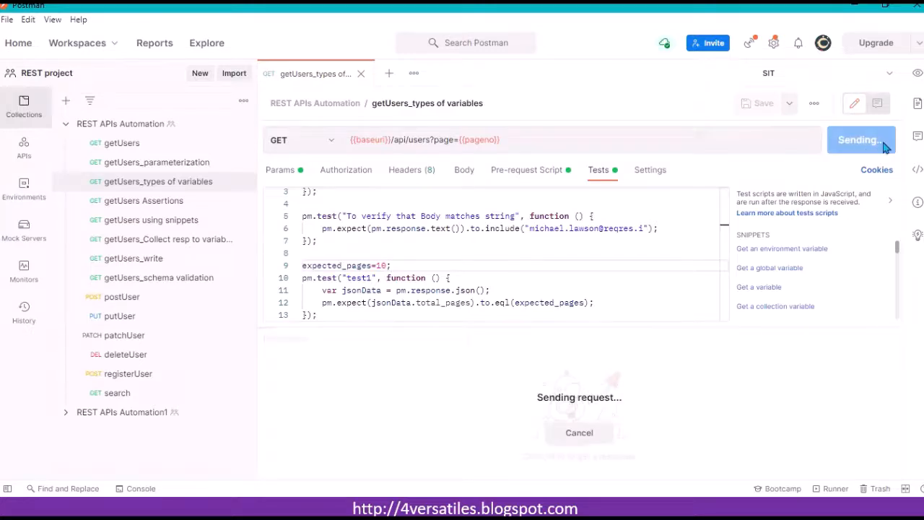
{"action": "left_click_drag", "start_coordinate": [565, 326], "coordinate": [553, 256]}
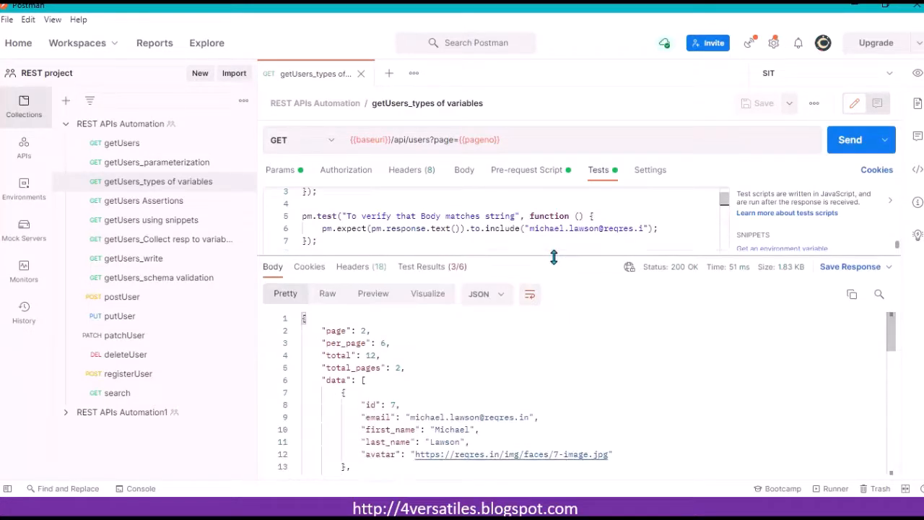
{"action": "left_click", "coordinate": [426, 268]}
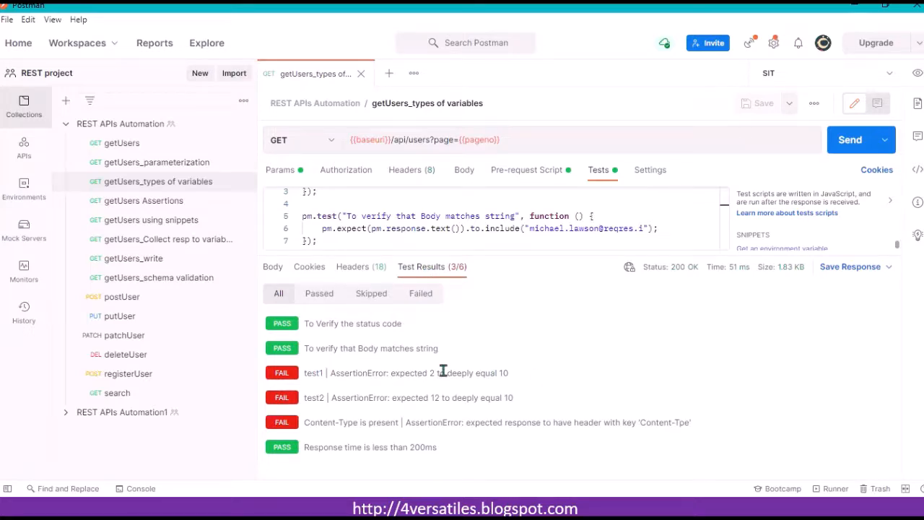
Step: Examine the test1 assertion error and compare it against the SIT environment's expected_pages variable
{"action": "left_click_drag", "start_coordinate": [389, 373], "coordinate": [432, 373]}
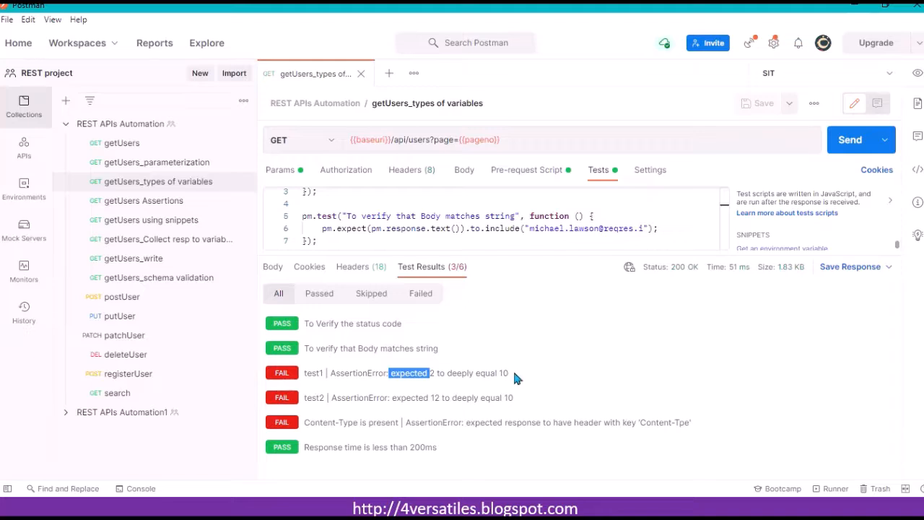
{"action": "left_click_drag", "start_coordinate": [509, 373], "coordinate": [476, 372]}
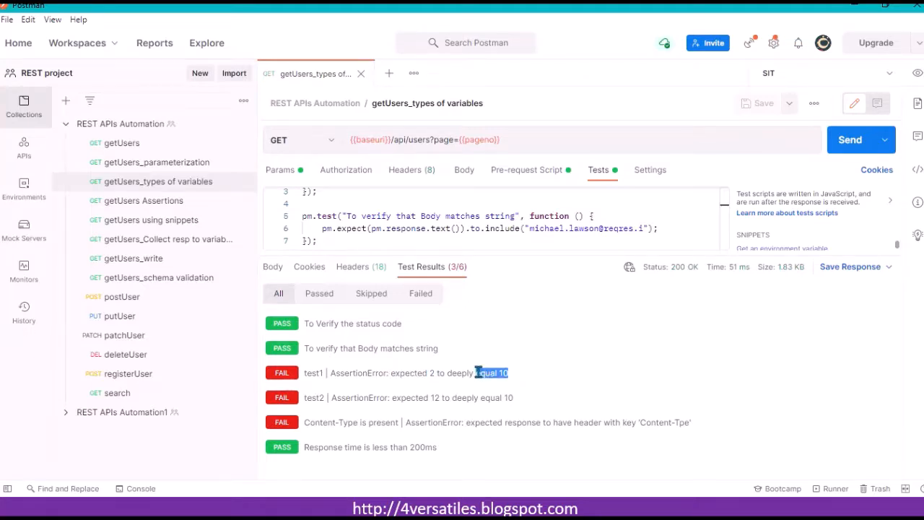
{"action": "left_click", "coordinate": [575, 369]}
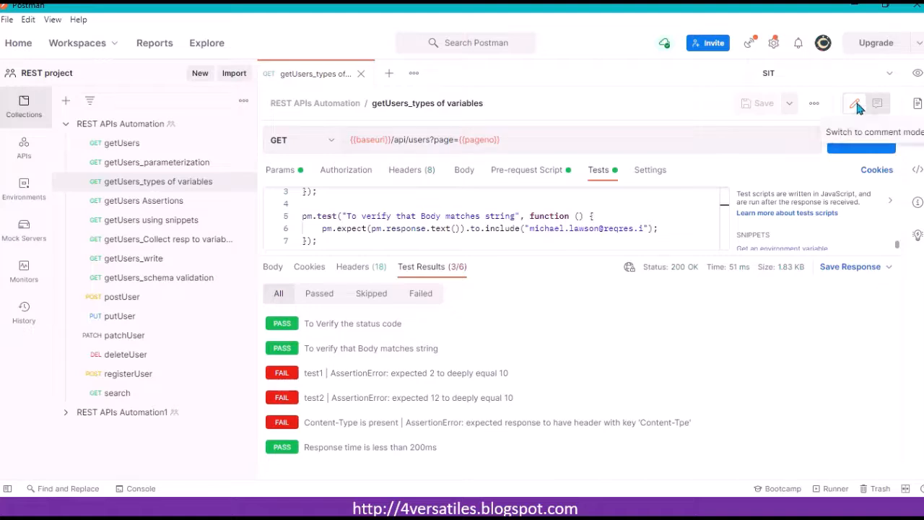
{"action": "left_click", "coordinate": [916, 73]}
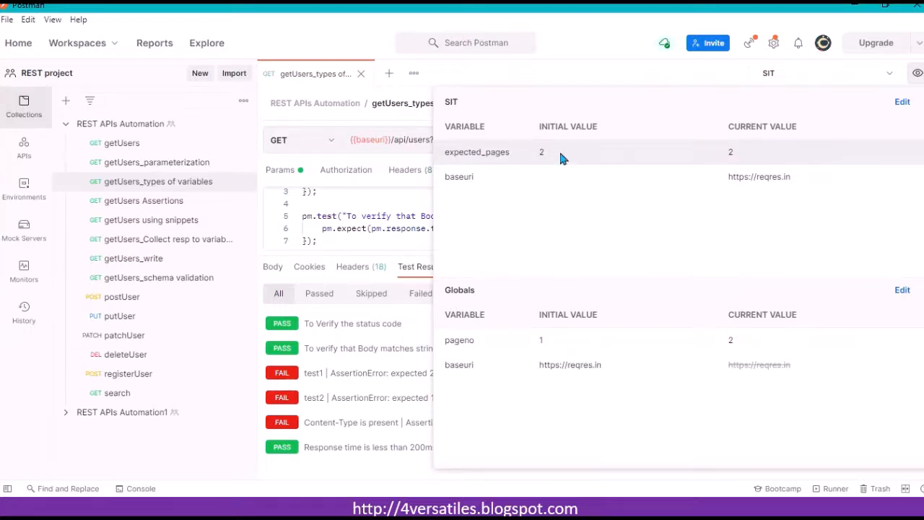
{"action": "left_click", "coordinate": [331, 222]}
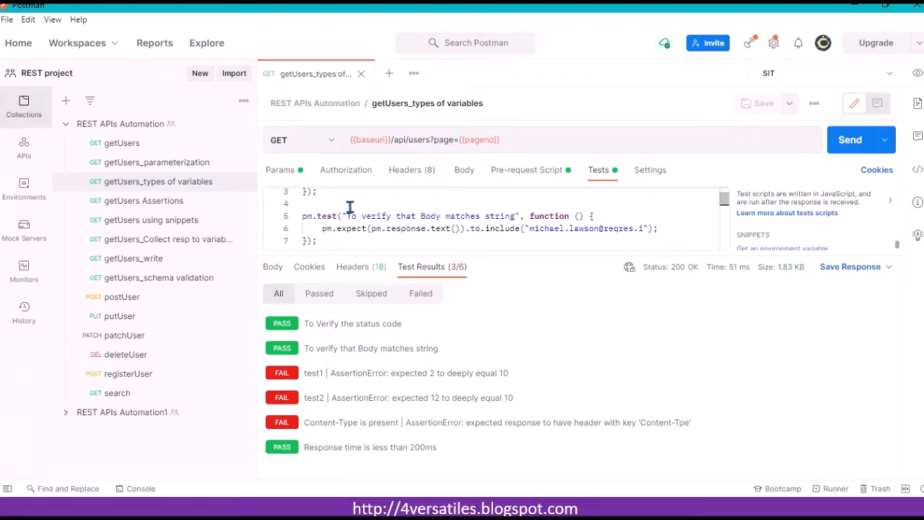
Step: Comment out the expected_pages line in the Tests script, save, and send the request again
{"action": "scroll", "coordinate": [361, 200], "scroll_direction": "up", "scroll_amount": 1}
{"action": "scroll", "coordinate": [363, 199], "scroll_direction": "up", "scroll_amount": 1}
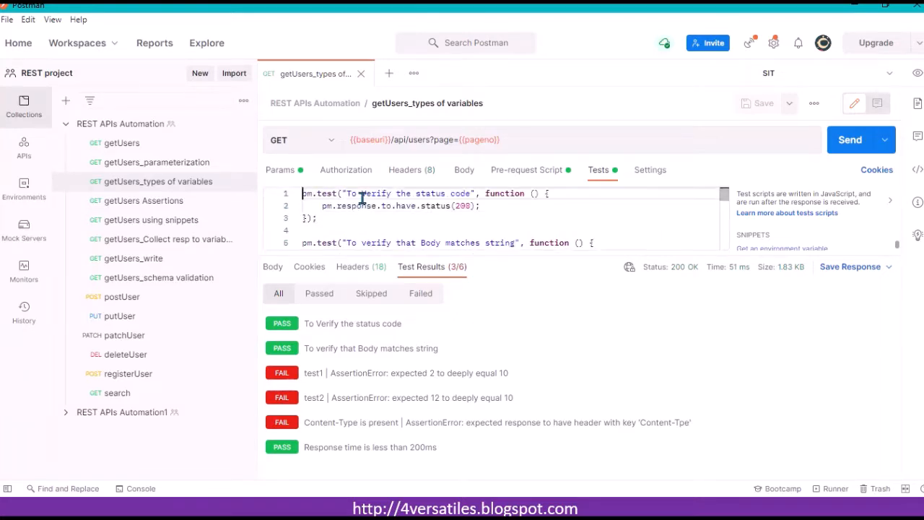
{"action": "scroll", "coordinate": [363, 199], "scroll_direction": "down", "scroll_amount": 2}
{"action": "scroll", "coordinate": [362, 198], "scroll_direction": "down", "scroll_amount": 3}
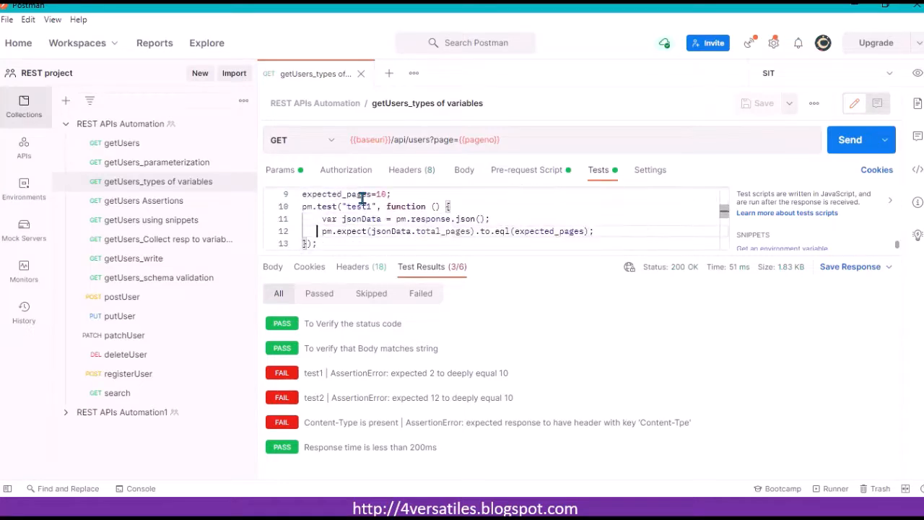
{"action": "left_click", "coordinate": [387, 195]}
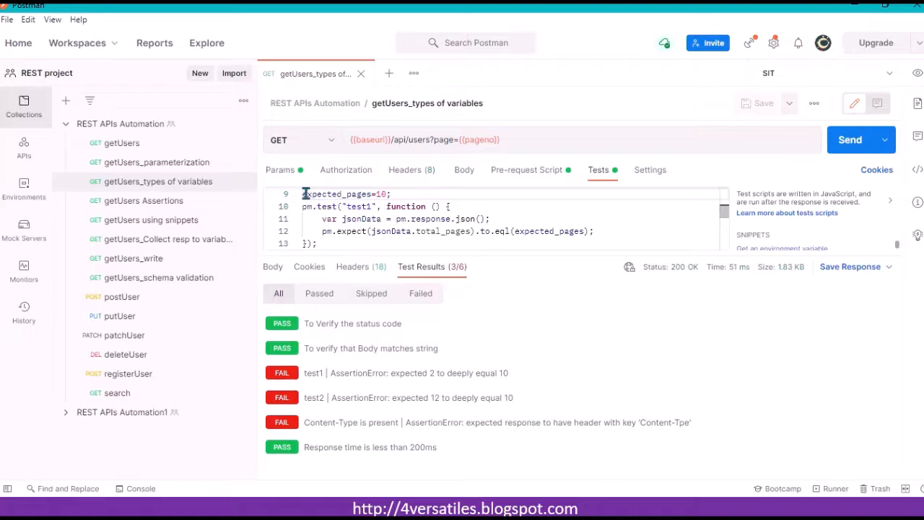
{"action": "key", "text": "ctrl+slash"}
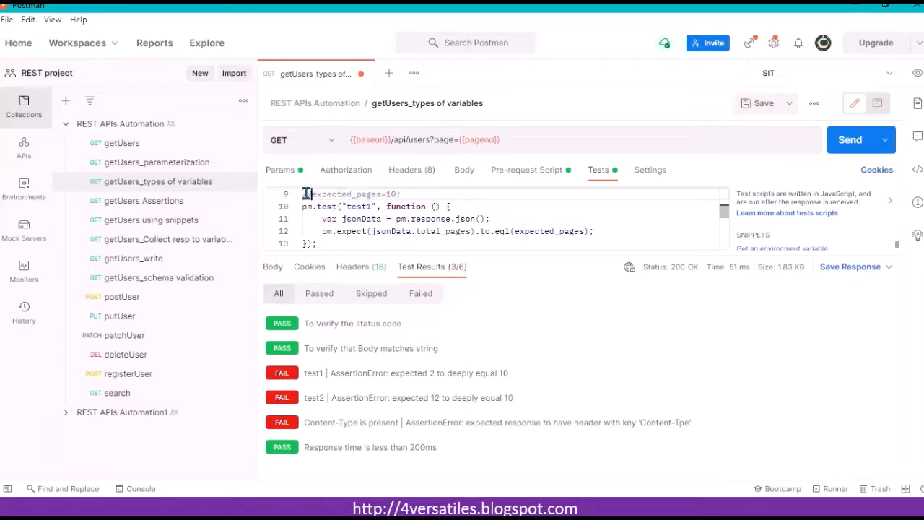
{"action": "key", "text": "ctrl+s"}
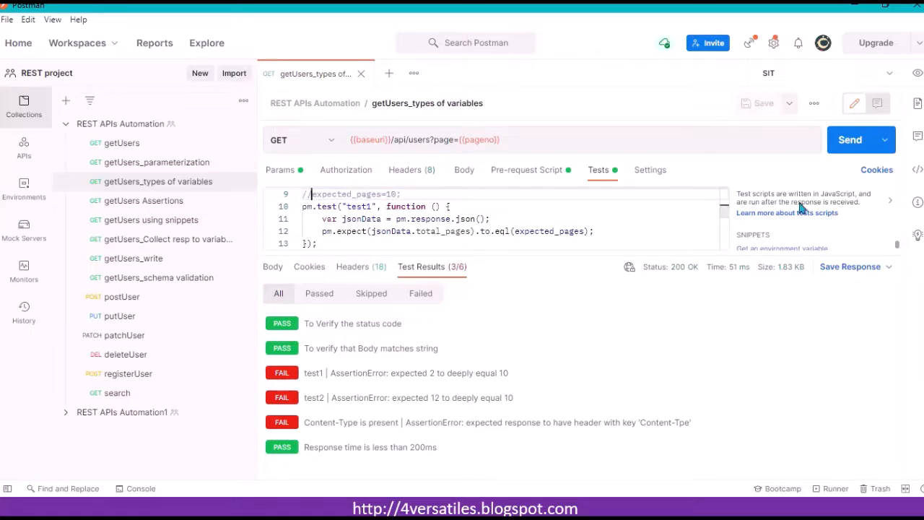
{"action": "left_click", "coordinate": [859, 144]}
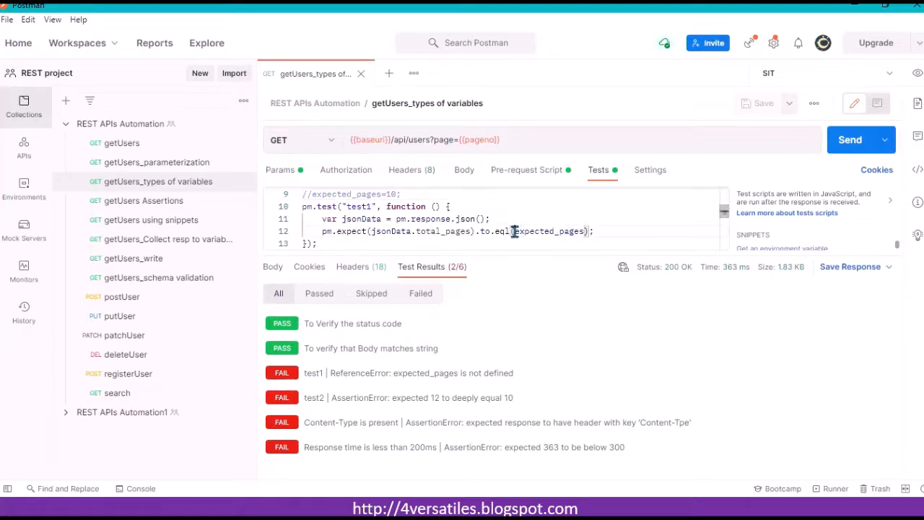
Step: Uncomment the expected_pages declaration line in the Tests script
{"action": "left_click_drag", "start_coordinate": [514, 231], "coordinate": [585, 231]}
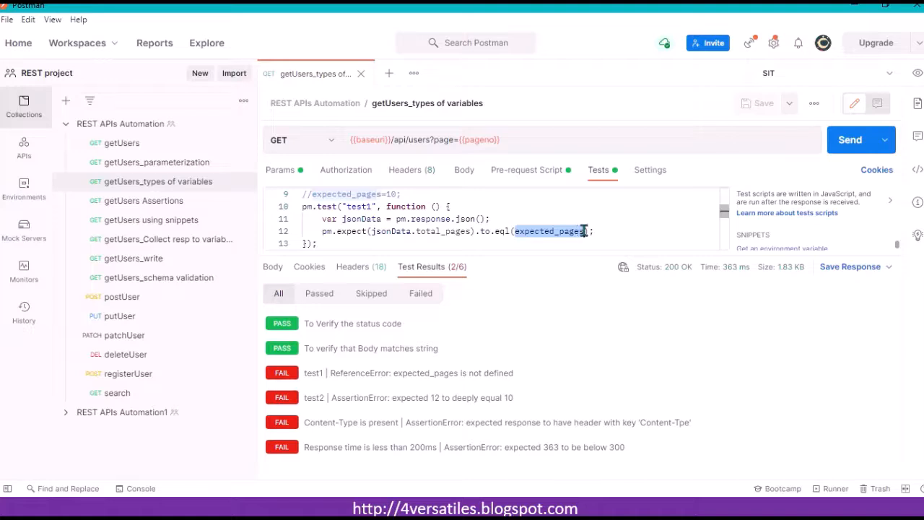
{"action": "left_click", "coordinate": [488, 208]}
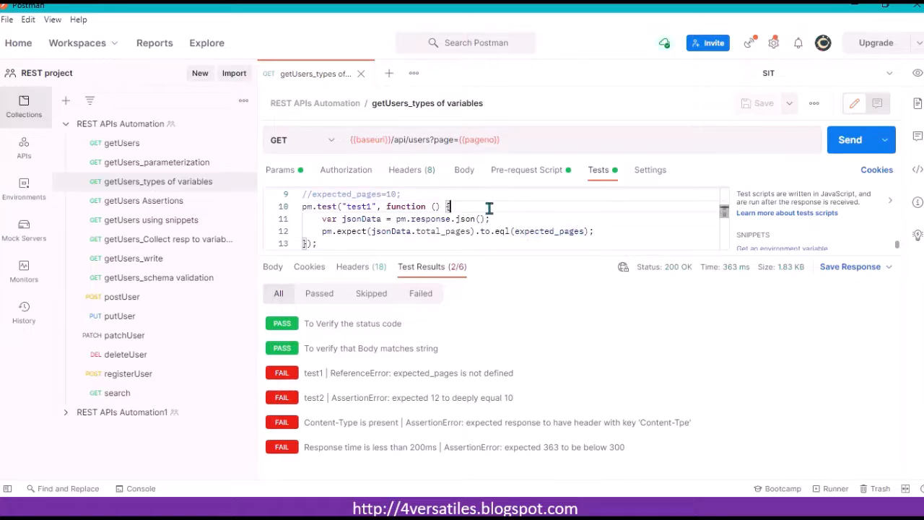
{"action": "left_click", "coordinate": [529, 232]}
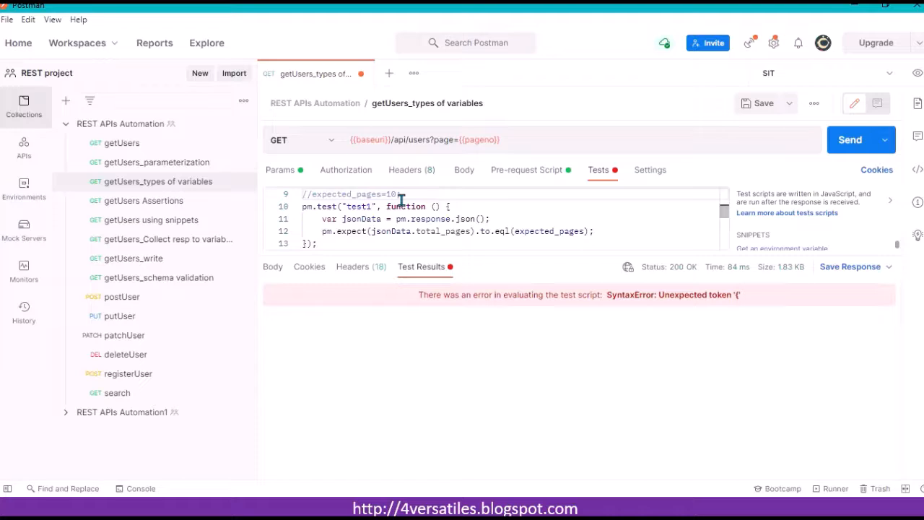
{"action": "key", "text": "BackSpace"}
{"action": "key", "text": "BackSpace"}
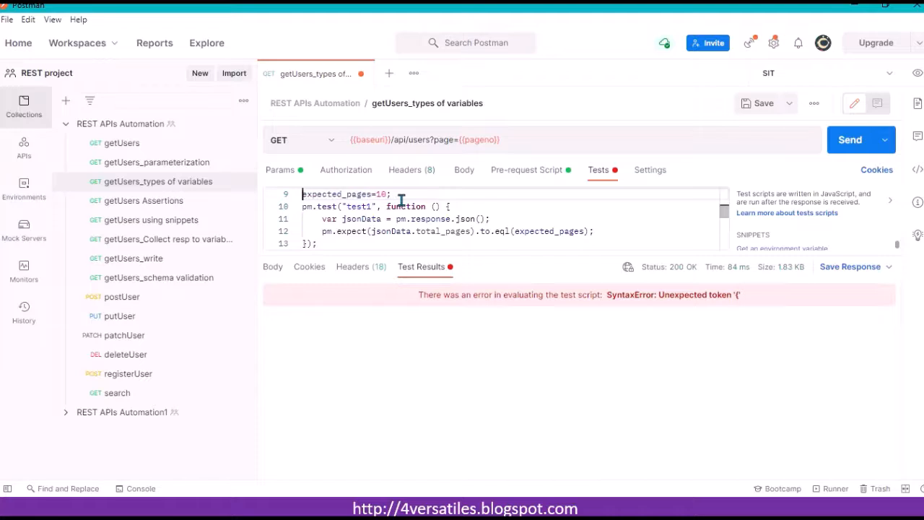
Step: Set the script's expected_pages to 2, save, send the request, and enlarge the script pane
{"action": "left_click", "coordinate": [388, 194]}
{"action": "key", "text": "BackSpace"}
{"action": "key", "text": "BackSpace"}
{"action": "key", "text": "ctrl+s"}
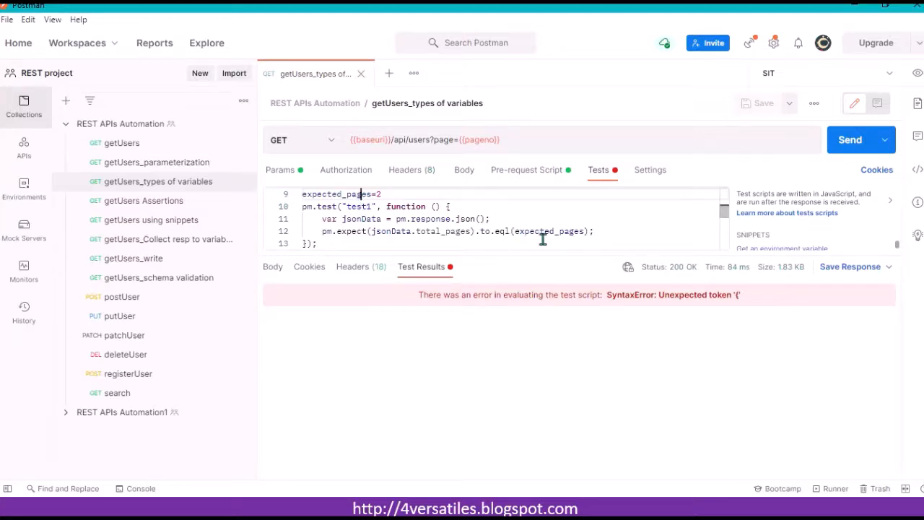
{"action": "left_click", "coordinate": [846, 145]}
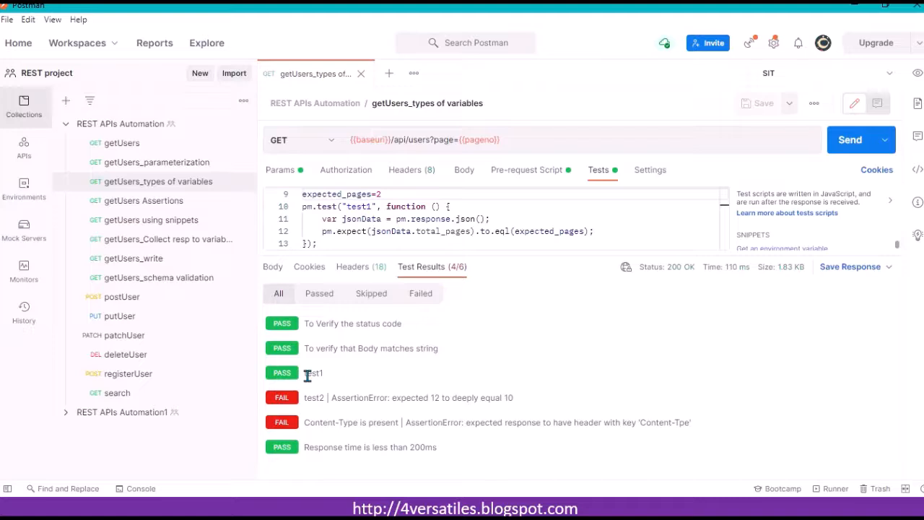
{"action": "left_click", "coordinate": [531, 143]}
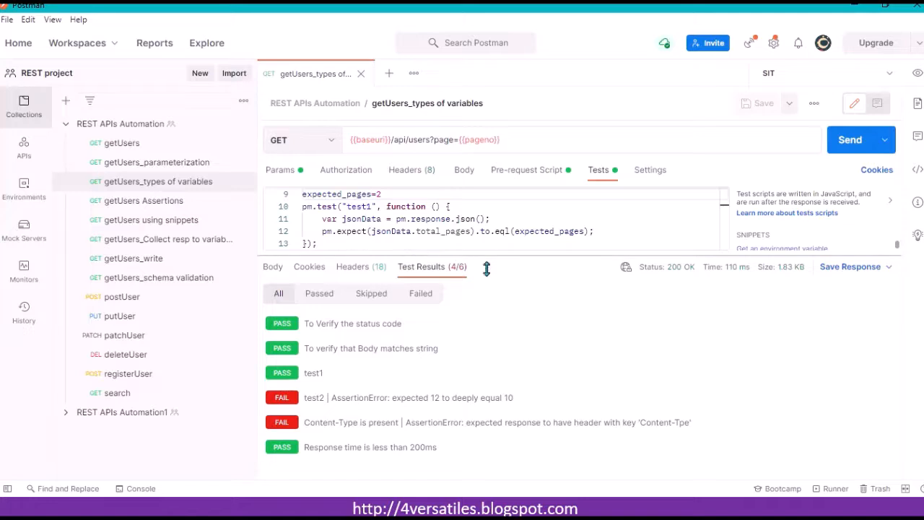
{"action": "left_click_drag", "start_coordinate": [486, 256], "coordinate": [490, 325]}
{"action": "left_click", "coordinate": [477, 243]}
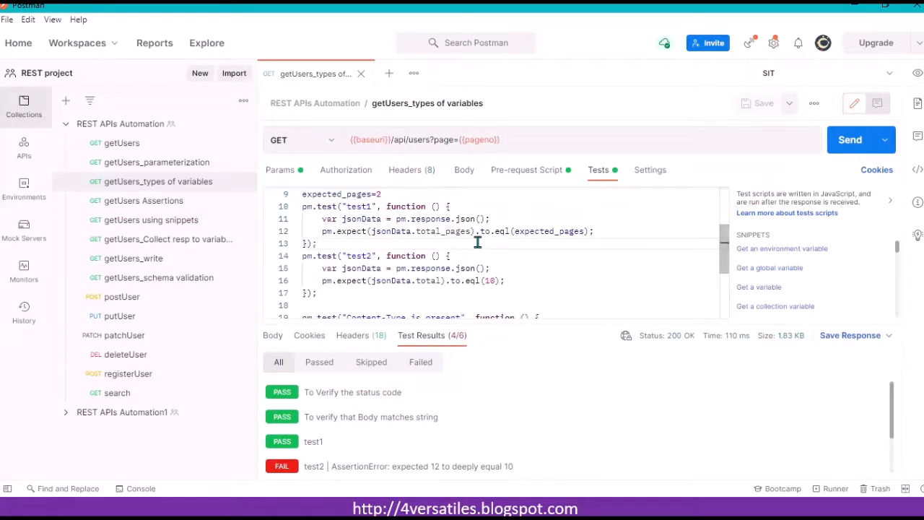